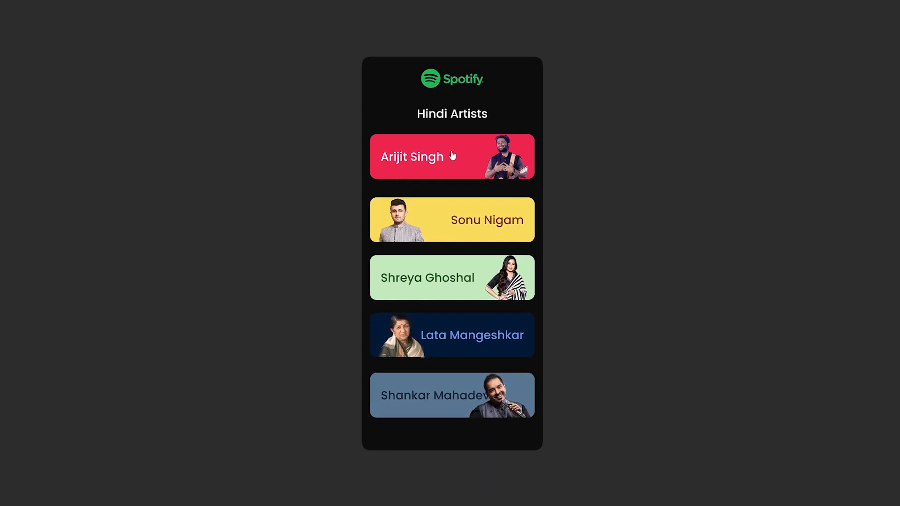
Step: Preview the finished prototype by expanding and collapsing the song list under the Arijit Singh card
{"action": "left_click", "coordinate": [453, 155]}
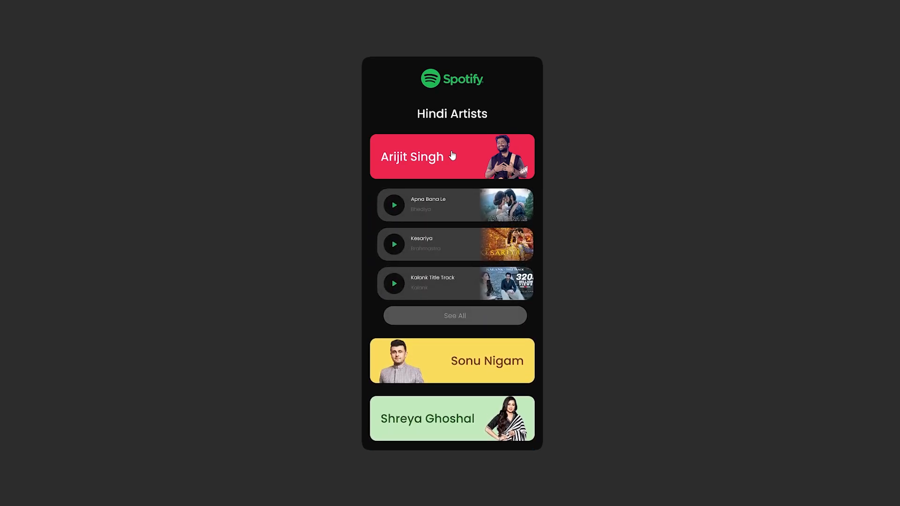
{"action": "left_click", "coordinate": [467, 162]}
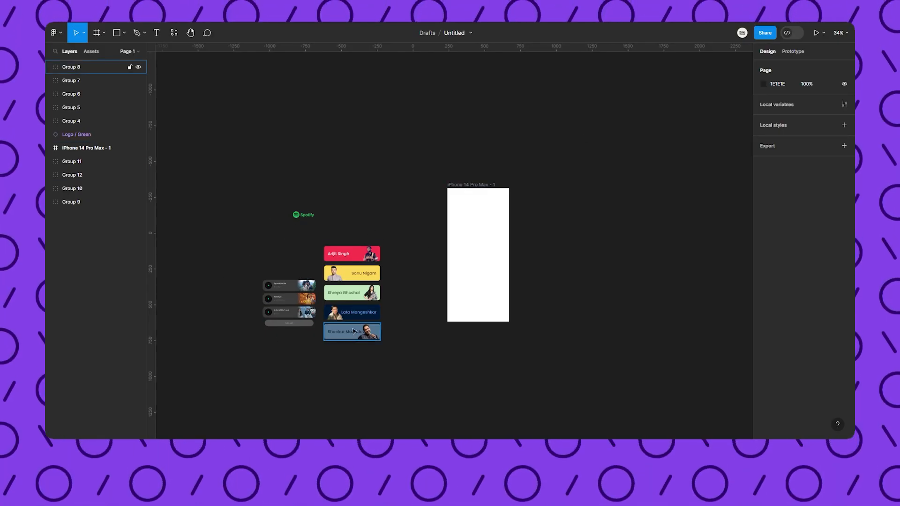
Step: Move the Spotify logo into the top of the iPhone 14 Pro Max - 1 frame at Y 28 and centre it horizontally
{"action": "scroll", "coordinate": [486, 223], "scroll_direction": "up", "scroll_amount": 5}
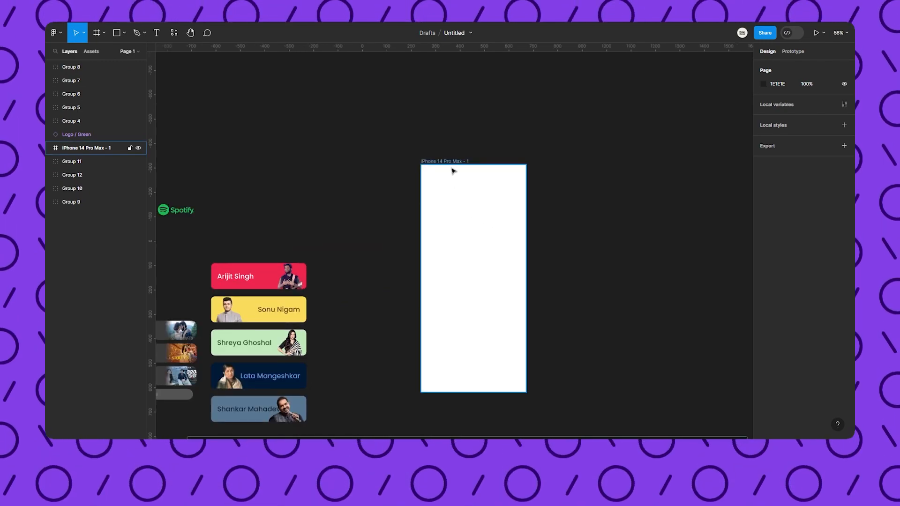
{"action": "left_click_drag", "start_coordinate": [177, 215], "coordinate": [492, 183]}
{"action": "scroll", "coordinate": [464, 182], "scroll_direction": "up", "scroll_amount": 3}
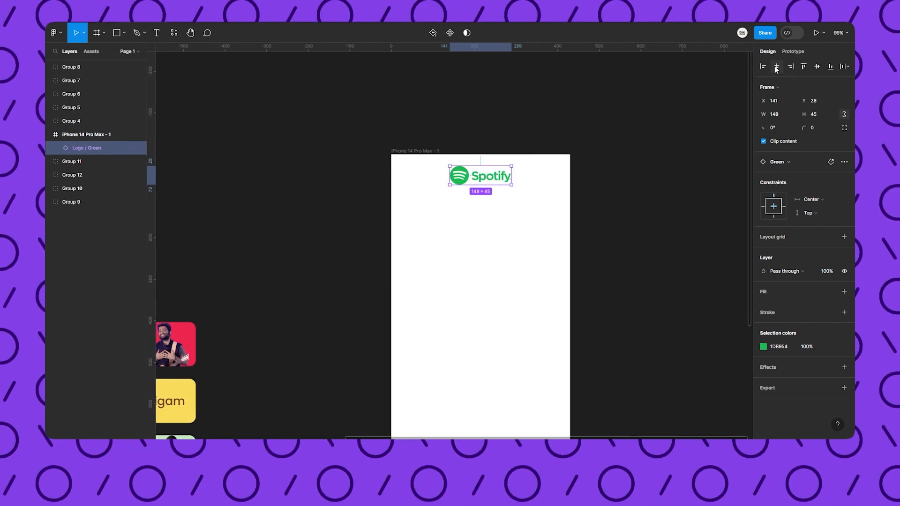
{"action": "left_click", "coordinate": [601, 225]}
Step: Move all five artist cards together into the iPhone 14 Pro Max - 1 frame below the Spotify logo
{"action": "scroll", "coordinate": [554, 227], "scroll_direction": "down", "scroll_amount": 5}
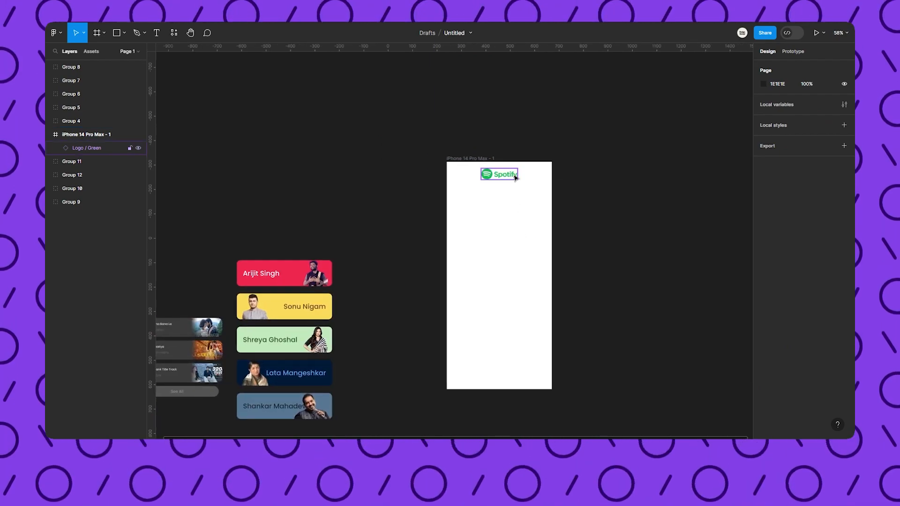
{"action": "left_click_drag", "start_coordinate": [262, 246], "coordinate": [335, 413]}
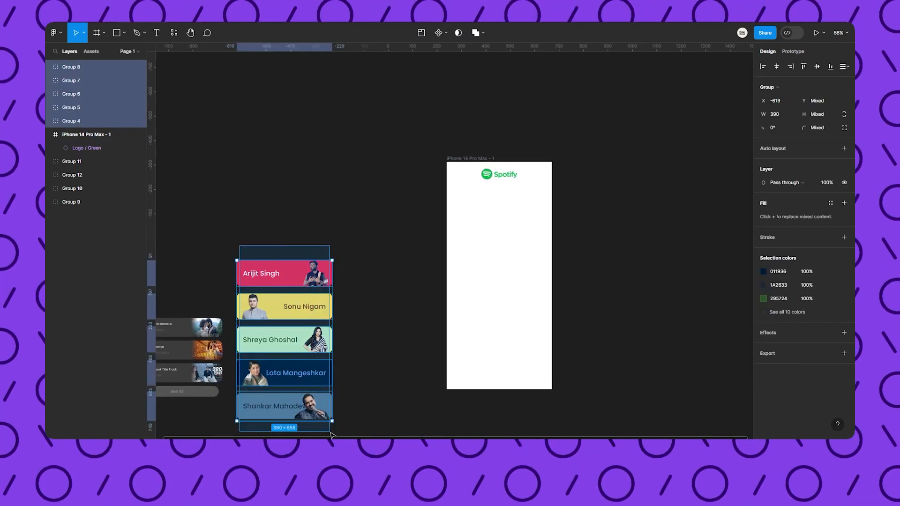
{"action": "left_click_drag", "start_coordinate": [289, 341], "coordinate": [492, 283]}
Step: Set the fill of the iPhone 14 Pro Max - 1 frame to 0D0D0D
{"action": "left_click", "coordinate": [474, 159]}
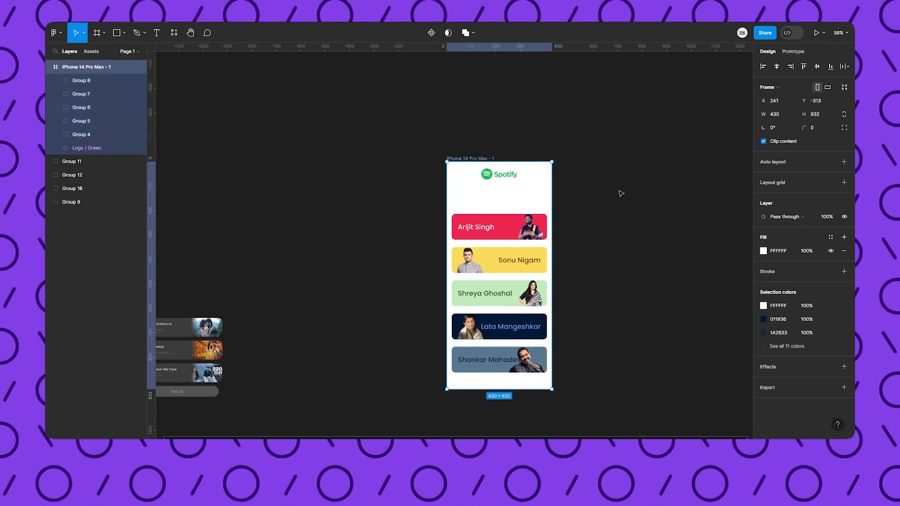
{"action": "left_click", "coordinate": [781, 255]}
{"action": "type", "text": "0D0D0D"}
{"action": "key", "text": "Return"}
{"action": "left_click", "coordinate": [763, 251]}
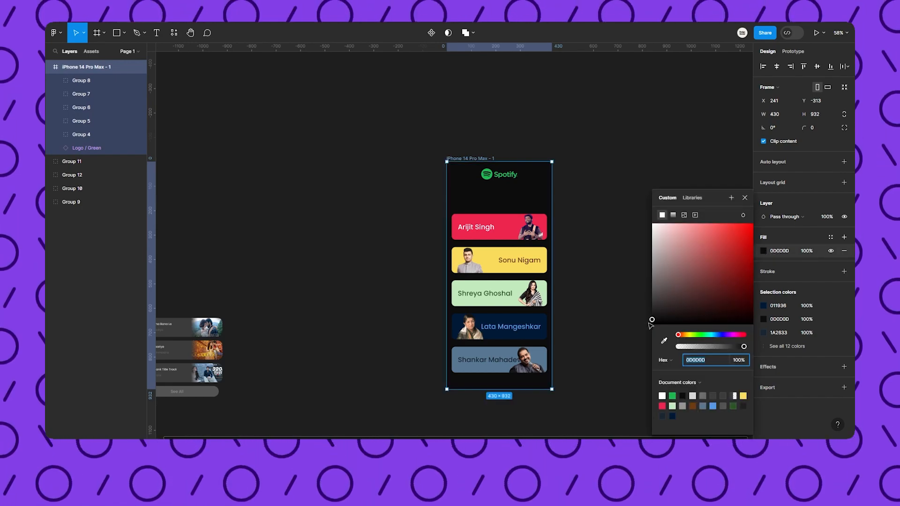
{"action": "left_click", "coordinate": [745, 197]}
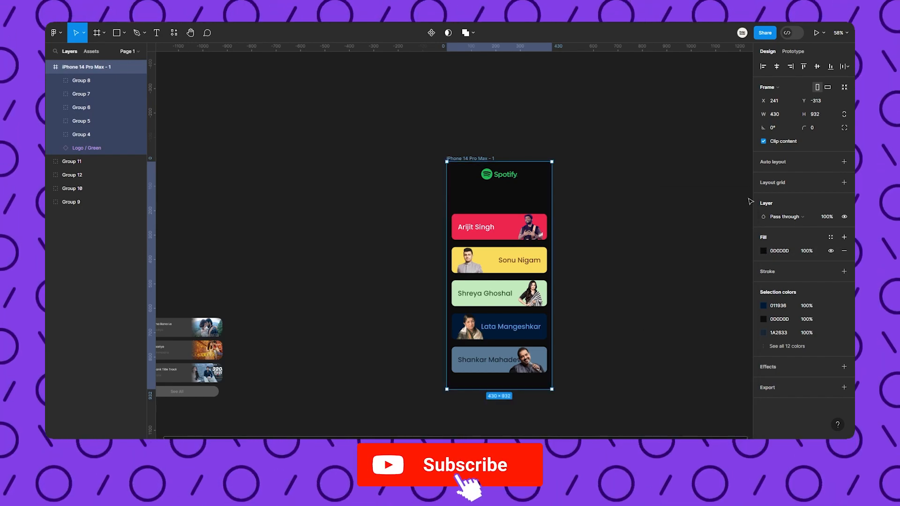
{"action": "left_click", "coordinate": [580, 228]}
Step: Add a white "Hindi Artists" heading in Poppins Medium 28, centred between the Spotify logo and the Arijit Singh card
{"action": "left_click", "coordinate": [483, 218]}
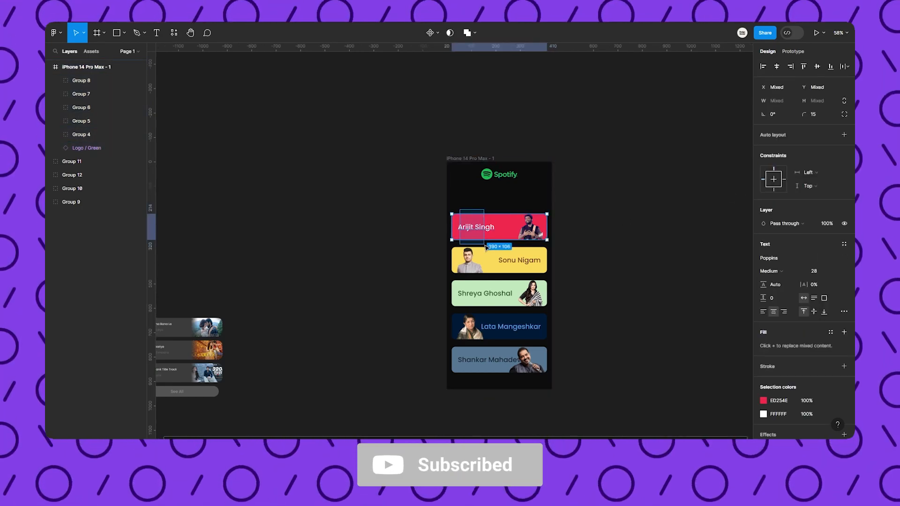
{"action": "left_click", "coordinate": [623, 231]}
{"action": "scroll", "coordinate": [495, 201], "scroll_direction": "up", "scroll_amount": 3}
{"action": "scroll", "coordinate": [495, 201], "scroll_direction": "up", "scroll_amount": 3}
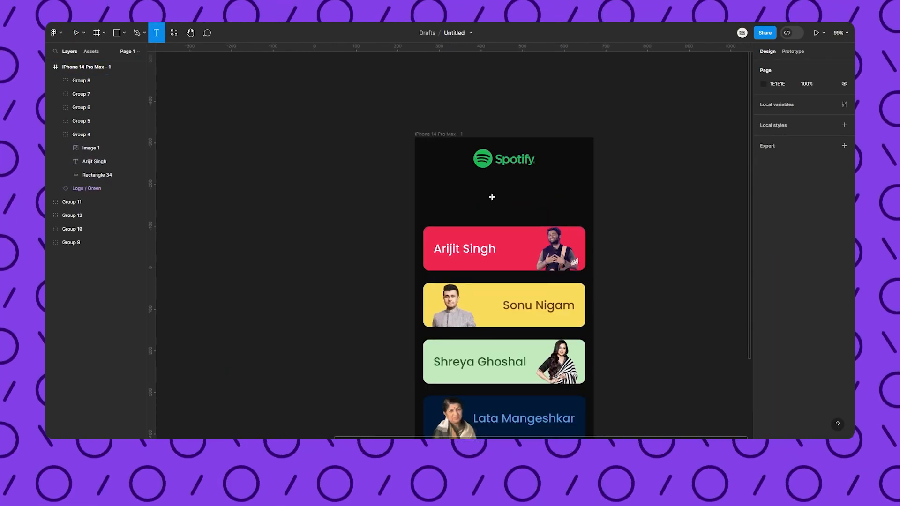
{"action": "left_click", "coordinate": [474, 197]}
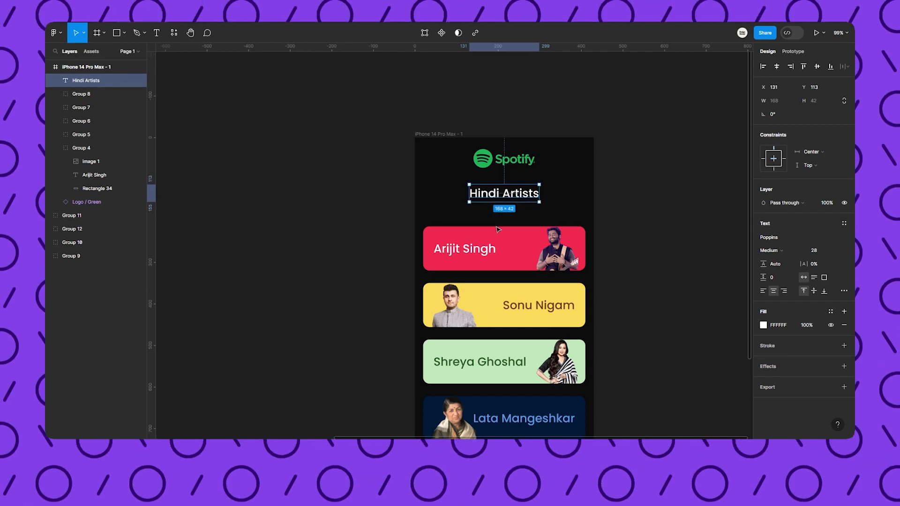
Step: Move the five artist cards up together so they sit closer below the Hindi Artists heading
{"action": "left_click_drag", "start_coordinate": [426, 224], "coordinate": [549, 393]}
{"action": "left_click_drag", "start_coordinate": [526, 246], "coordinate": [528, 236]}
{"action": "key", "text": "Down"}
{"action": "key", "text": "Down"}
{"action": "key", "text": "Down"}
{"action": "key", "text": "Down"}
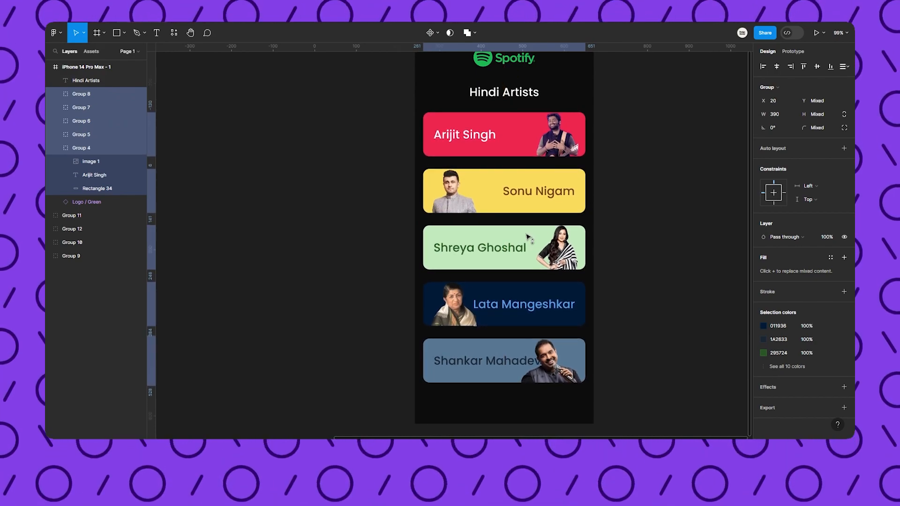
Step: Shift the lowest artist card slightly down within the frame
{"action": "left_click", "coordinate": [579, 381]}
{"action": "scroll", "coordinate": [579, 381], "scroll_direction": "up", "scroll_amount": 2}
{"action": "left_click", "coordinate": [613, 245]}
{"action": "left_click_drag", "start_coordinate": [613, 246], "coordinate": [661, 307]}
{"action": "scroll", "coordinate": [662, 305], "scroll_direction": "down", "scroll_amount": 2}
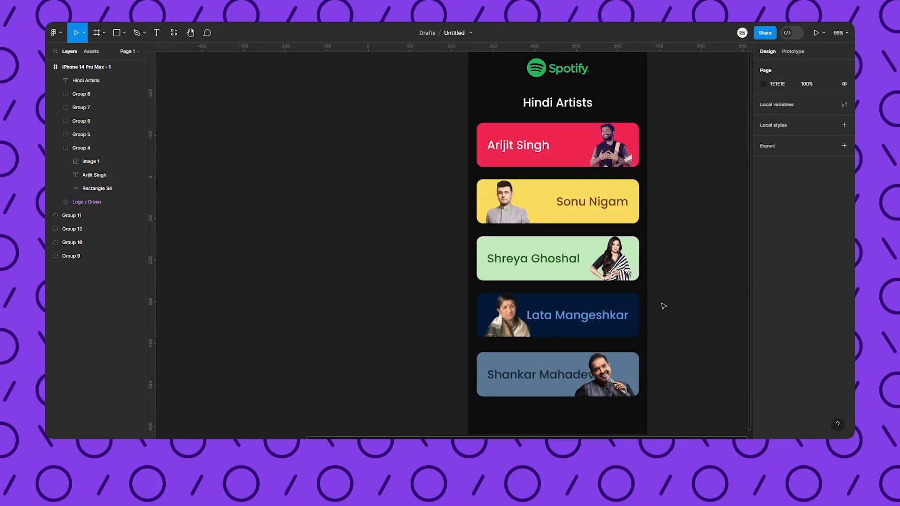
Step: Duplicate the iPhone 14 Pro Max - 1 frame and place the copy to its right at X 939, Y -313
{"action": "scroll", "coordinate": [663, 306], "scroll_direction": "down", "scroll_amount": 2}
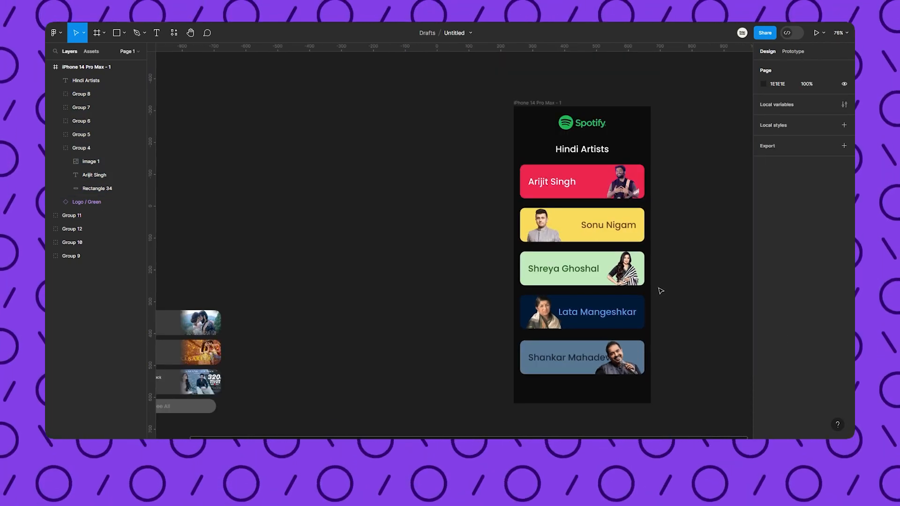
{"action": "left_click_drag", "start_coordinate": [635, 214], "coordinate": [559, 205]}
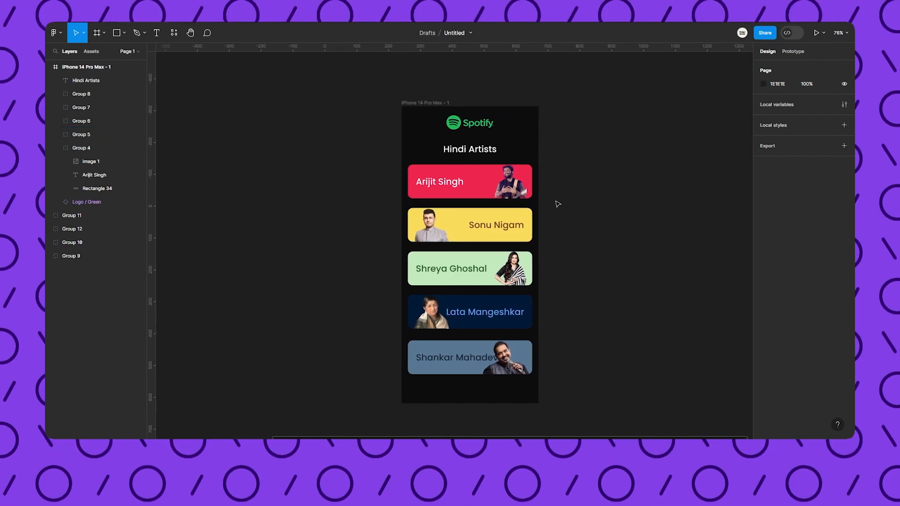
{"action": "left_click", "coordinate": [436, 103]}
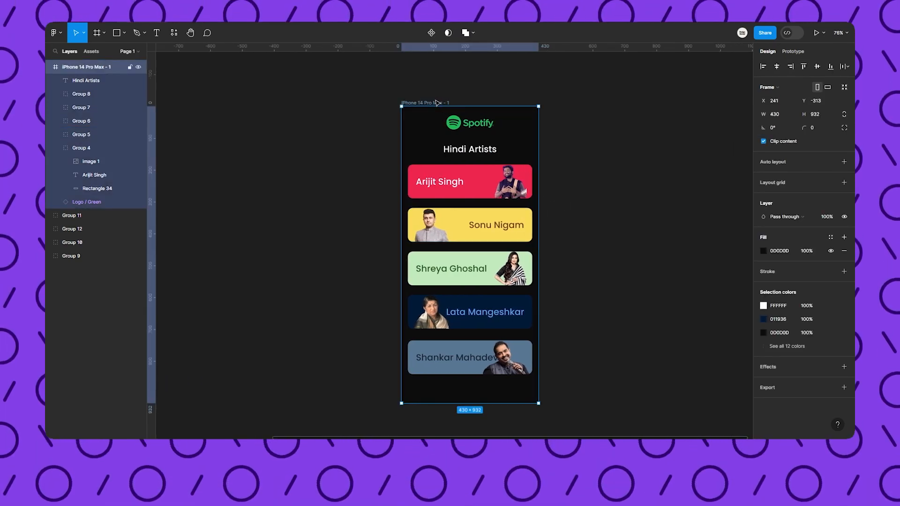
{"action": "key", "text": "ctrl+d"}
{"action": "left_click_drag", "start_coordinate": [583, 105], "coordinate": [625, 114]}
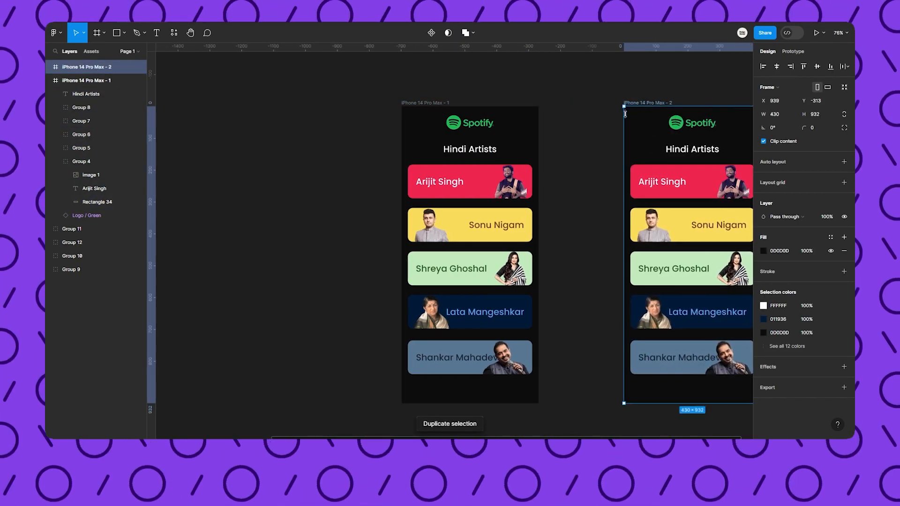
Step: Move the three song rows and the See All button to the empty canvas just right of the second frame
{"action": "scroll", "coordinate": [584, 149], "scroll_direction": "down", "scroll_amount": 5}
{"action": "left_click_drag", "start_coordinate": [240, 217], "coordinate": [311, 338]}
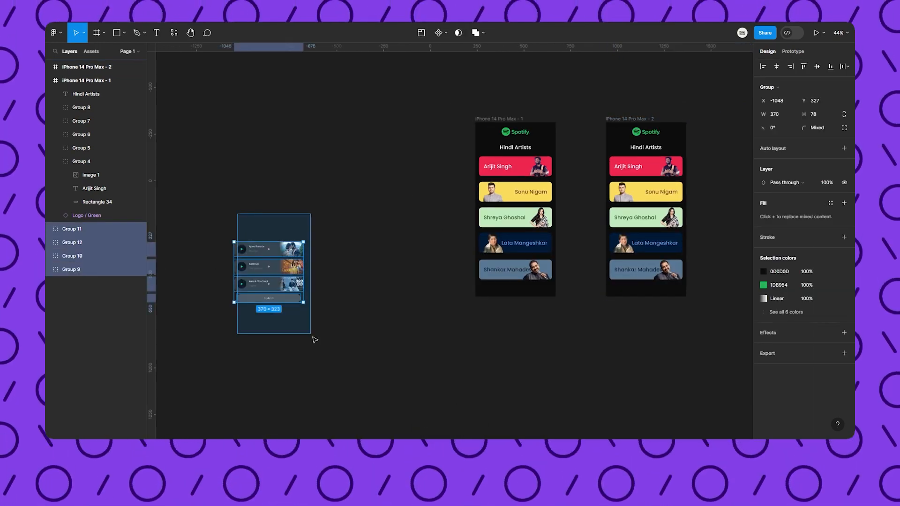
{"action": "left_click_drag", "start_coordinate": [269, 277], "coordinate": [539, 279]}
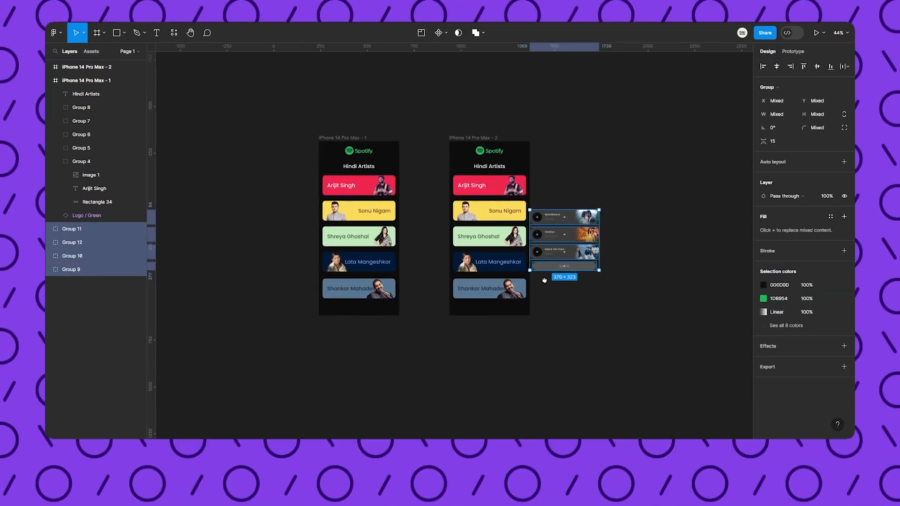
{"action": "scroll", "coordinate": [523, 277], "scroll_direction": "up", "scroll_amount": 5}
{"action": "left_click_drag", "start_coordinate": [609, 208], "coordinate": [659, 209]}
{"action": "left_click", "coordinate": [557, 170]}
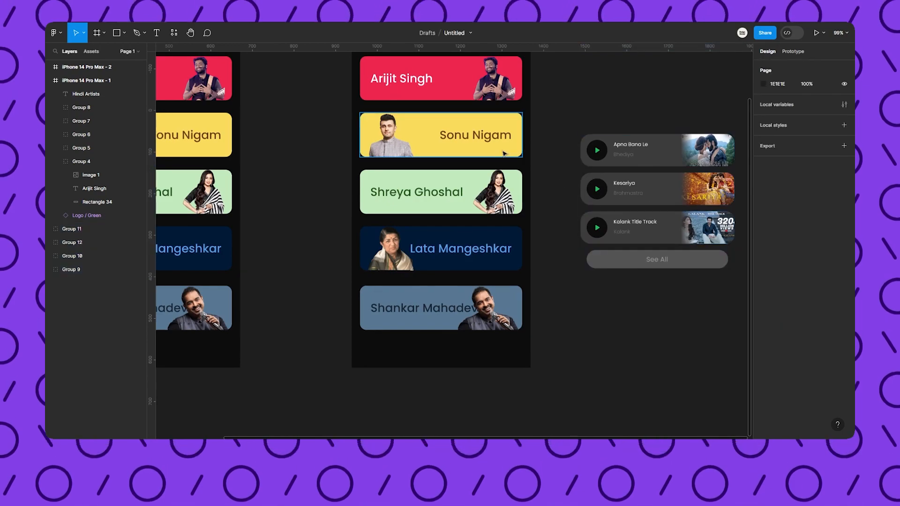
Step: Move the four artist cards below Arijit Singh down in the second frame to make room for the song list
{"action": "left_click_drag", "start_coordinate": [514, 149], "coordinate": [518, 201]}
{"action": "left_click_drag", "start_coordinate": [388, 158], "coordinate": [520, 405]}
{"action": "left_click_drag", "start_coordinate": [460, 240], "coordinate": [470, 410]}
Step: Place the three song rows and the See All button directly beneath the Arijit Singh card in the second frame
{"action": "left_click_drag", "start_coordinate": [570, 164], "coordinate": [699, 352]}
{"action": "left_click_drag", "start_coordinate": [716, 250], "coordinate": [477, 217]}
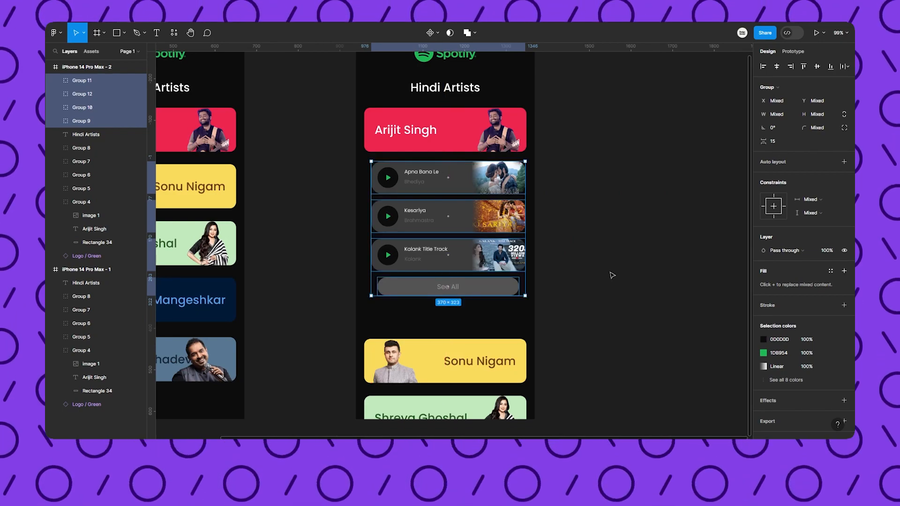
{"action": "left_click", "coordinate": [583, 285]}
Step: Move the four lower artist cards up in the second frame, close beneath the See All button
{"action": "scroll", "coordinate": [481, 287], "scroll_direction": "down", "scroll_amount": 3}
{"action": "left_click_drag", "start_coordinate": [379, 219], "coordinate": [539, 428]}
{"action": "left_click_drag", "start_coordinate": [469, 148], "coordinate": [469, 118]}
{"action": "scroll", "coordinate": [546, 188], "scroll_direction": "up", "scroll_amount": 5}
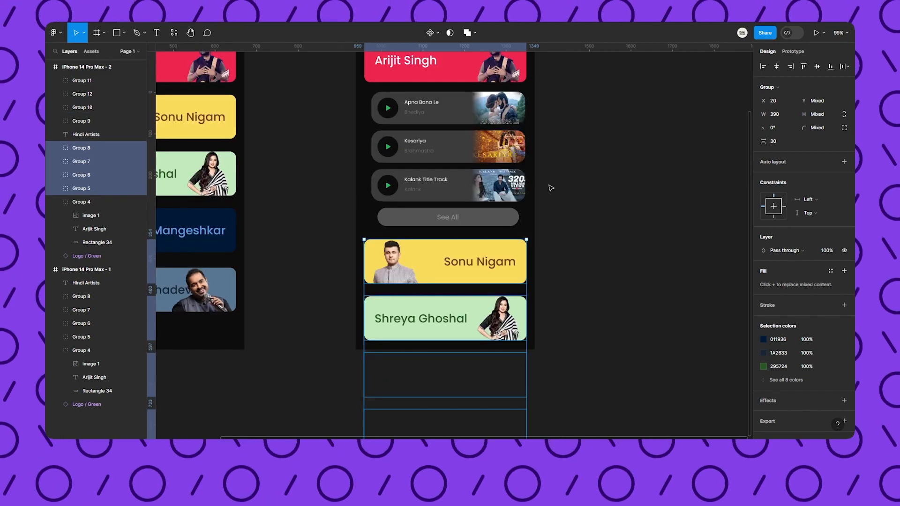
{"action": "scroll", "coordinate": [562, 192], "scroll_direction": "up", "scroll_amount": 2}
{"action": "left_click", "coordinate": [577, 203]}
Step: Duplicate the iPhone 14 Pro Max - 2 frame and place the copy between the two existing frames at X 848
{"action": "scroll", "coordinate": [577, 203], "scroll_direction": "down", "scroll_amount": 5}
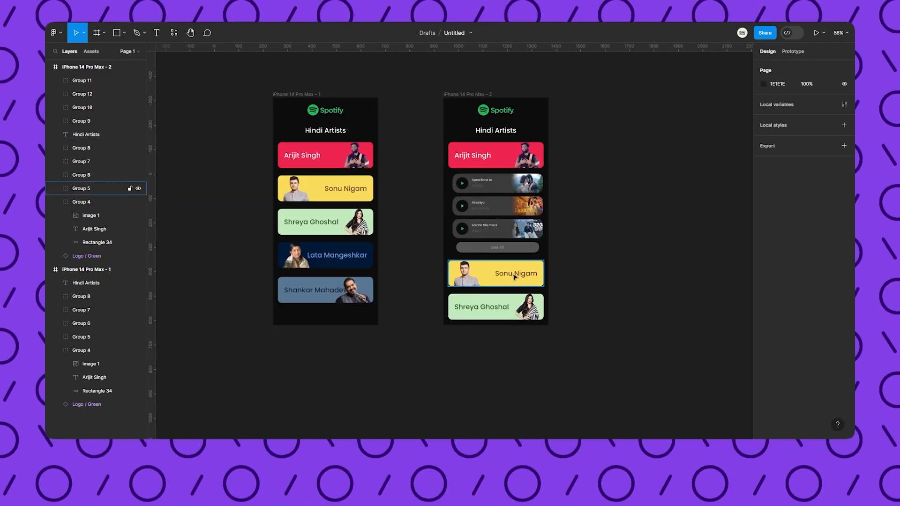
{"action": "left_click_drag", "start_coordinate": [474, 95], "coordinate": [373, 96]}
{"action": "key", "text": "ctrl+d"}
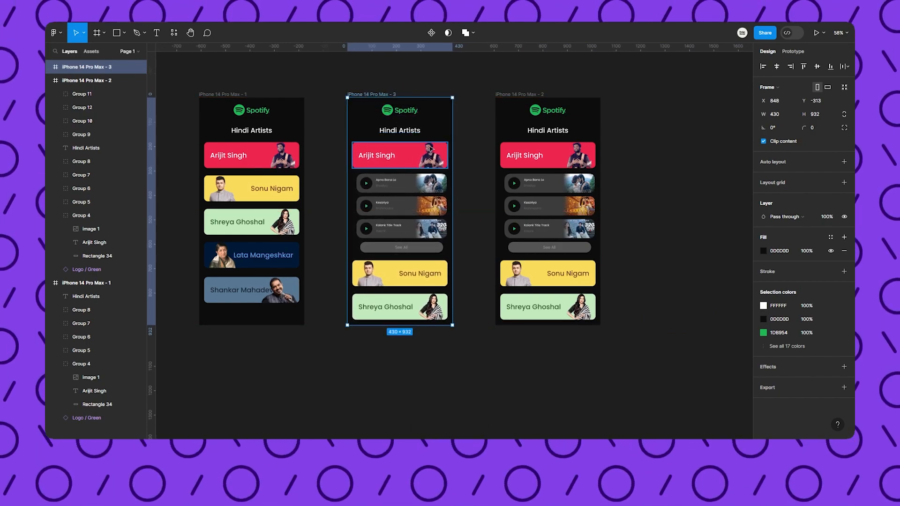
{"action": "scroll", "coordinate": [530, 207], "scroll_direction": "left", "scroll_amount": 3}
Step: Scale down the middle frame's song rows to widths of 269 for Kalank Title Track, 283 for Kesariya and 294 for Apna Bana Le
{"action": "scroll", "coordinate": [530, 208], "scroll_direction": "up", "scroll_amount": 3}
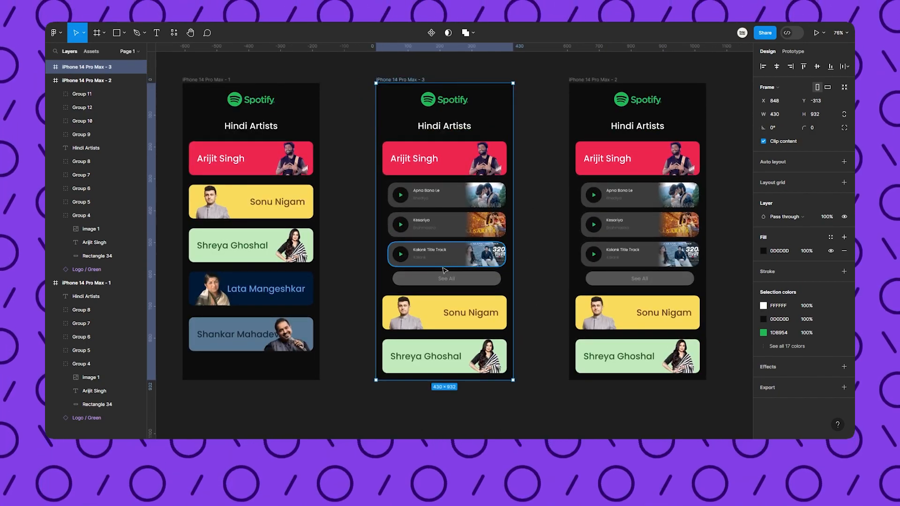
{"action": "scroll", "coordinate": [444, 270], "scroll_direction": "up", "scroll_amount": 5}
{"action": "left_click", "coordinate": [454, 254]}
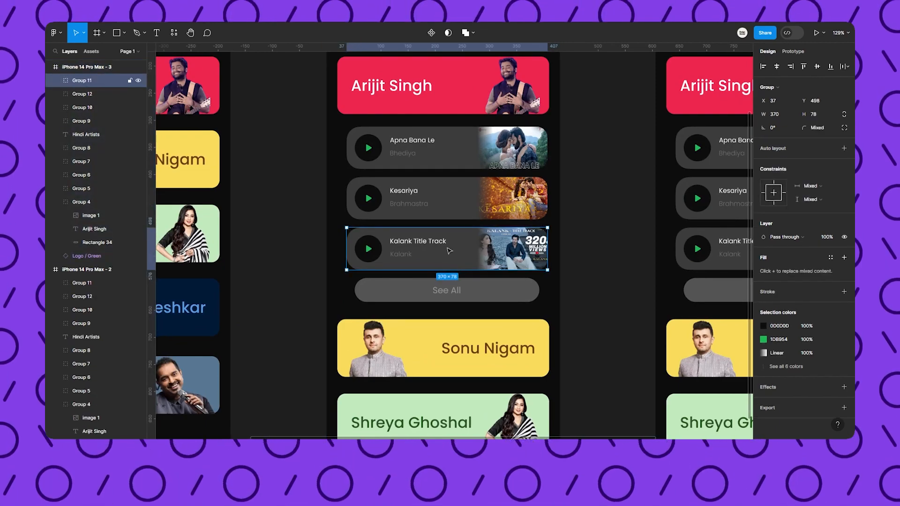
{"action": "left_click", "coordinate": [84, 34]}
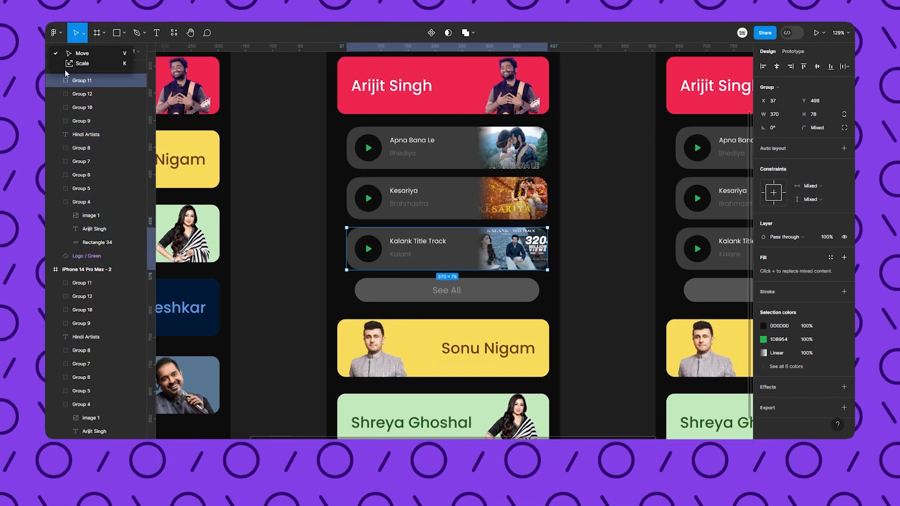
{"action": "left_click", "coordinate": [102, 63]}
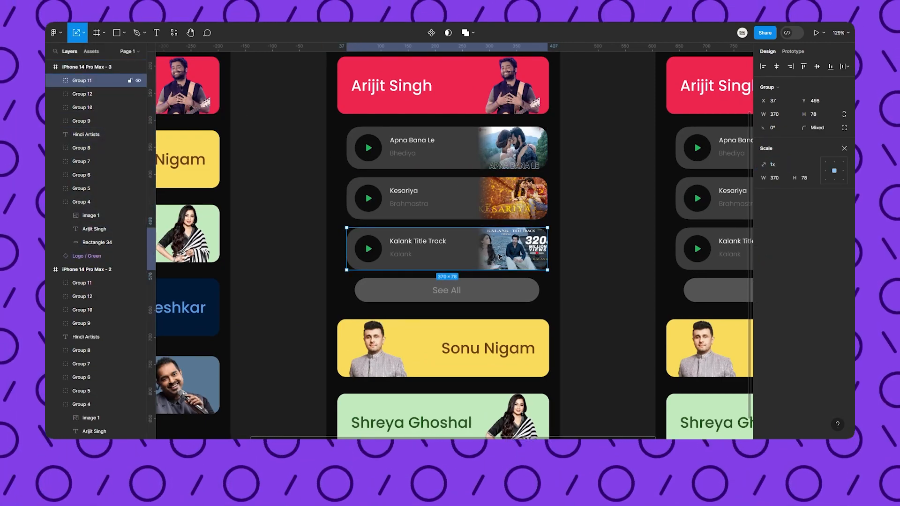
{"action": "left_click_drag", "start_coordinate": [547, 271], "coordinate": [492, 258]}
{"action": "left_click", "coordinate": [544, 216]}
{"action": "left_click_drag", "start_coordinate": [547, 221], "coordinate": [500, 210]}
{"action": "left_click", "coordinate": [538, 168]}
{"action": "left_click_drag", "start_coordinate": [549, 172], "coordinate": [507, 154]}
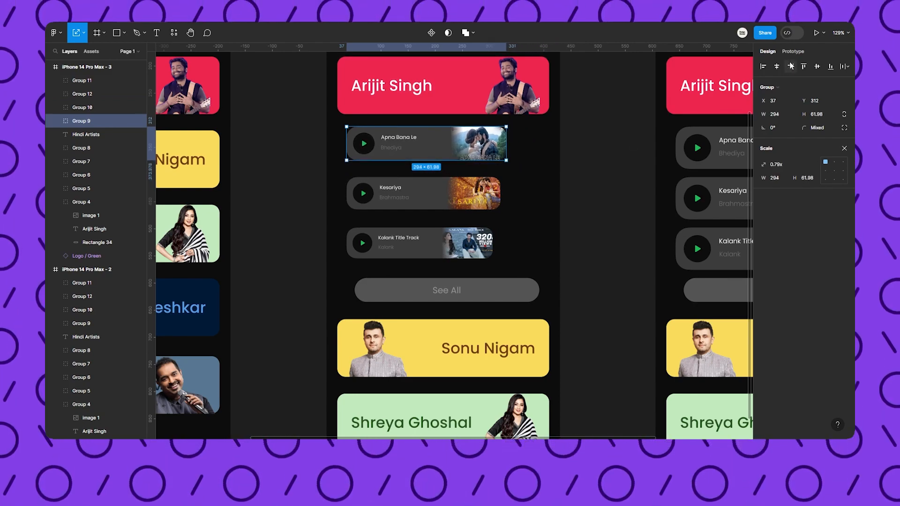
Step: Centre the Apna Bana Le, Kesariya and Kalank Title Track rows horizontally in the middle frame
{"action": "left_click", "coordinate": [776, 66]}
{"action": "left_click", "coordinate": [437, 199]}
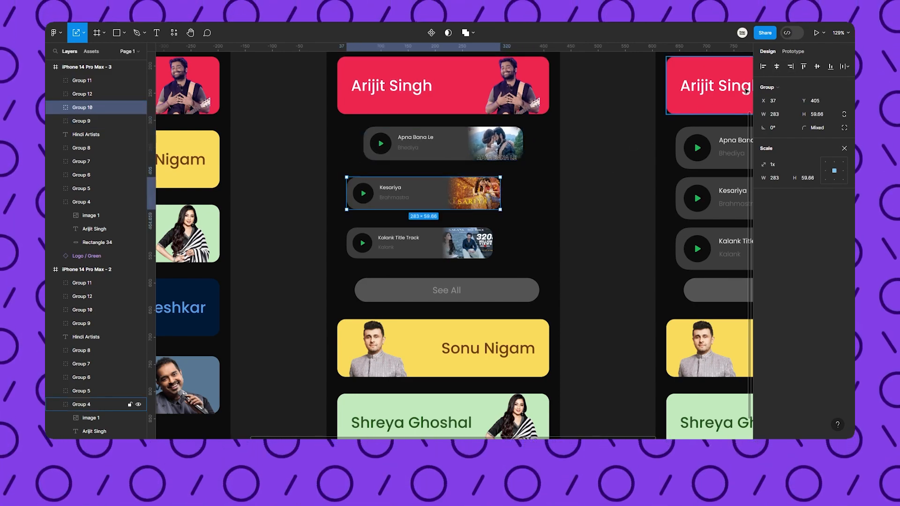
{"action": "left_click", "coordinate": [777, 67]}
{"action": "left_click", "coordinate": [469, 244]}
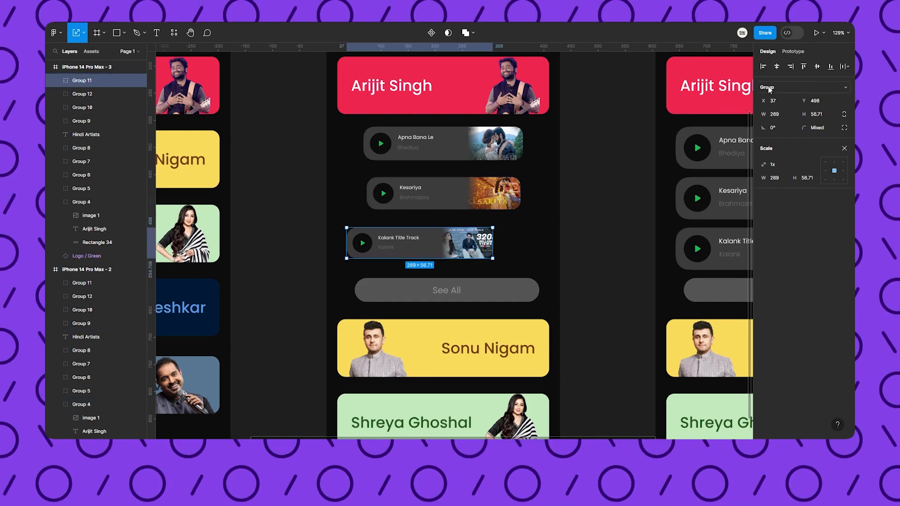
{"action": "left_click", "coordinate": [777, 67]}
Step: Scale the middle frame's See All button down to 183 × 23.68 and centre it horizontally
{"action": "left_click", "coordinate": [478, 296]}
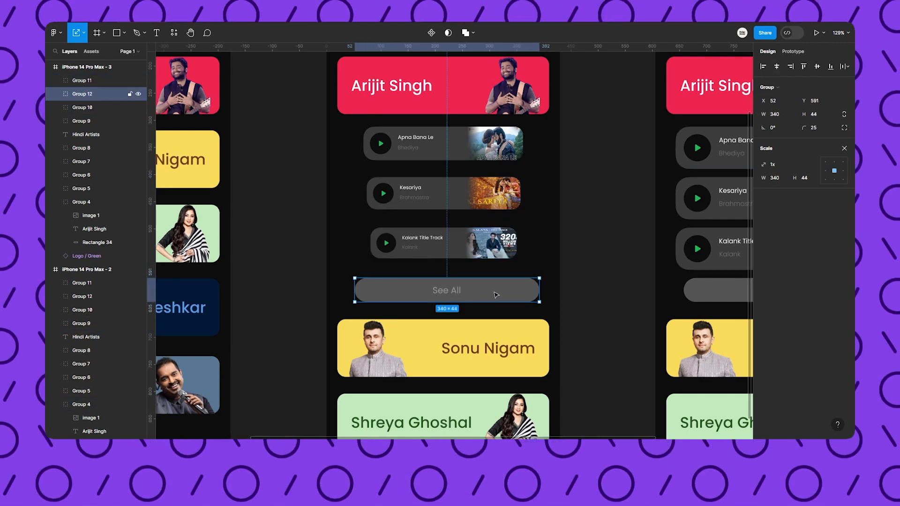
{"action": "left_click_drag", "start_coordinate": [539, 302], "coordinate": [457, 282]}
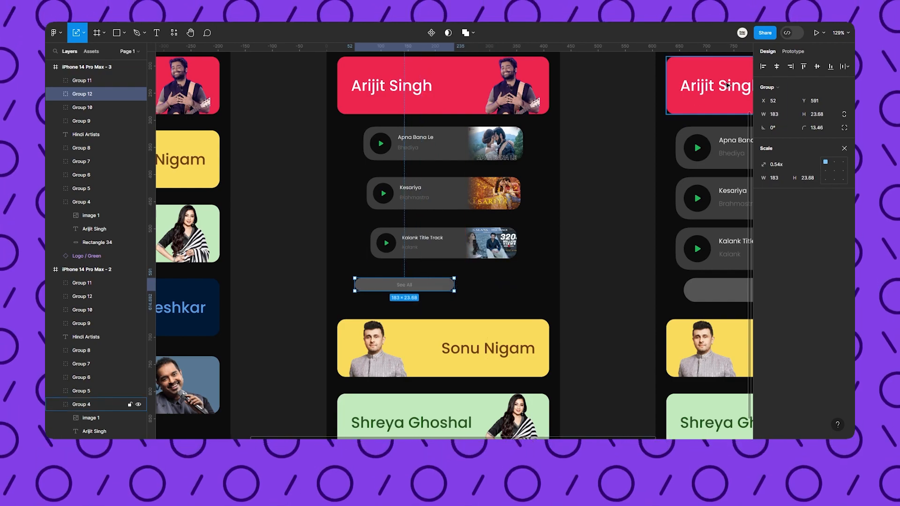
{"action": "left_click", "coordinate": [777, 67]}
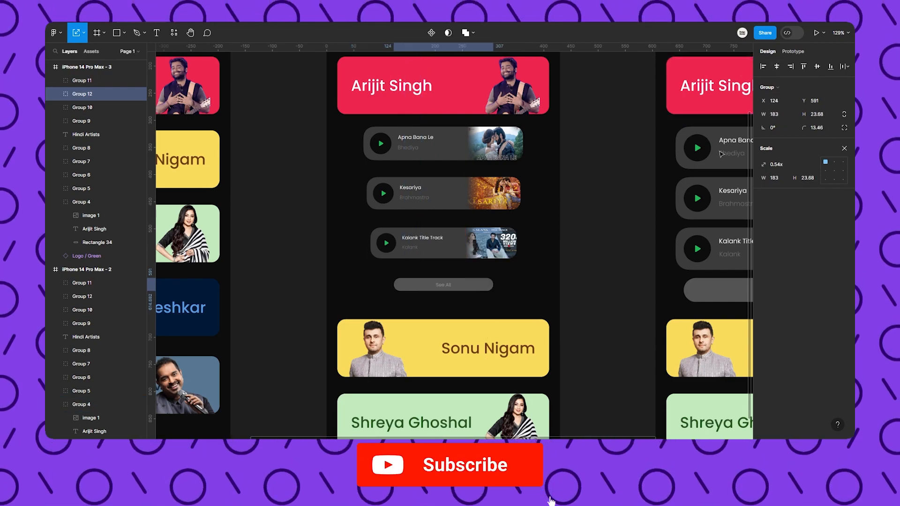
Step: Tidy the middle frame's three song rows and See All button into an overlapping vertical stack with spacing -22
{"action": "left_click", "coordinate": [845, 148]}
{"action": "left_click_drag", "start_coordinate": [393, 306], "coordinate": [508, 161]}
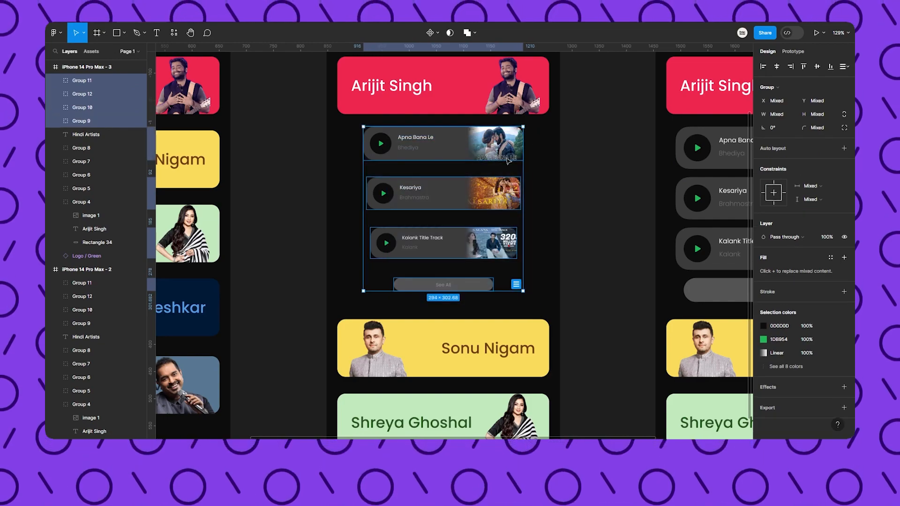
{"action": "left_click", "coordinate": [516, 284]}
{"action": "left_click_drag", "start_coordinate": [444, 167], "coordinate": [447, 137]}
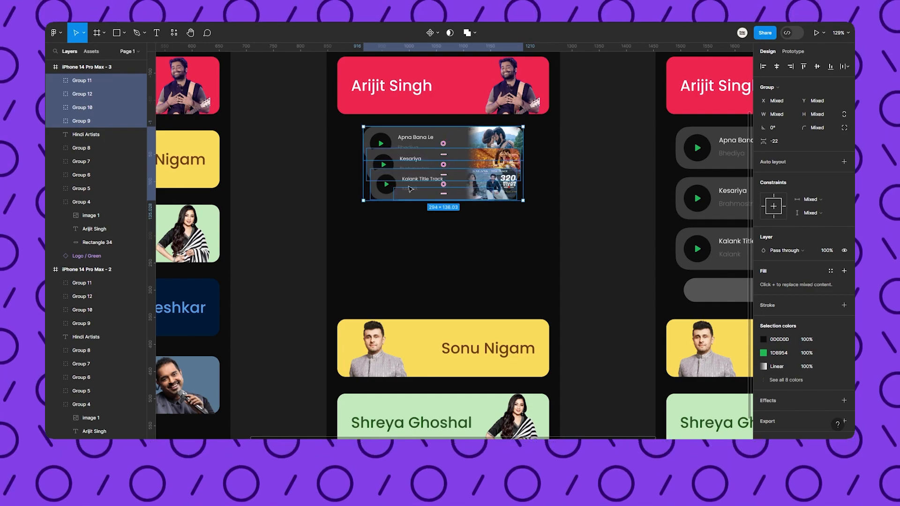
Step: Move Kesariya to Y 314, See All to Y 336 and Kalank Title Track to Y 316, on top of the Apna Bana Le row
{"action": "left_click", "coordinate": [90, 107]}
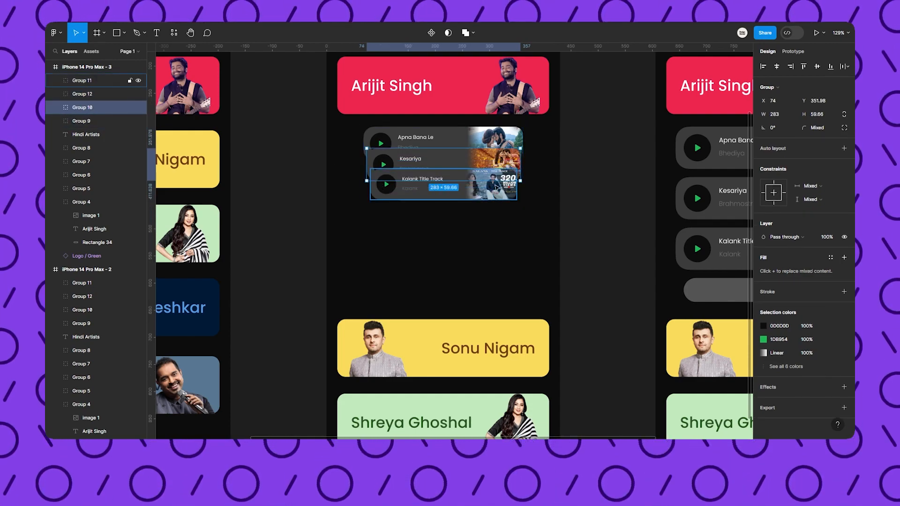
{"action": "left_click_drag", "start_coordinate": [450, 158], "coordinate": [450, 135]}
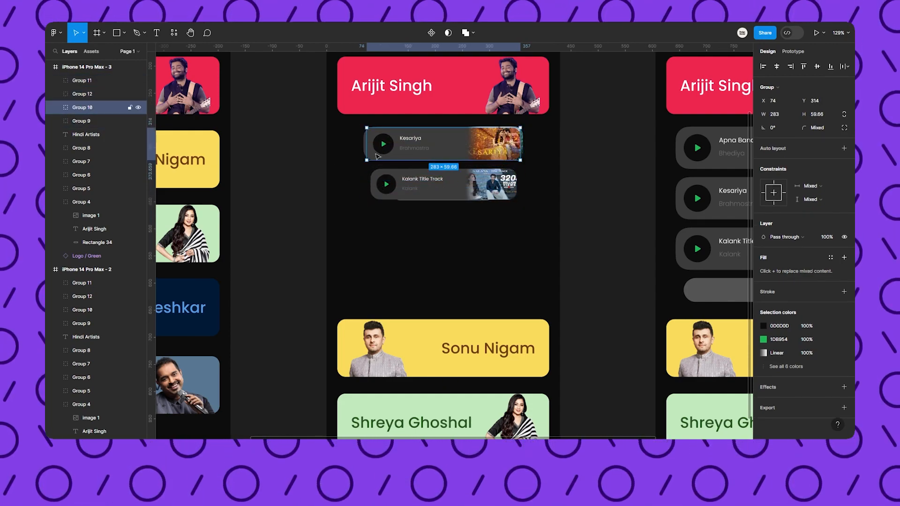
{"action": "left_click", "coordinate": [97, 95]}
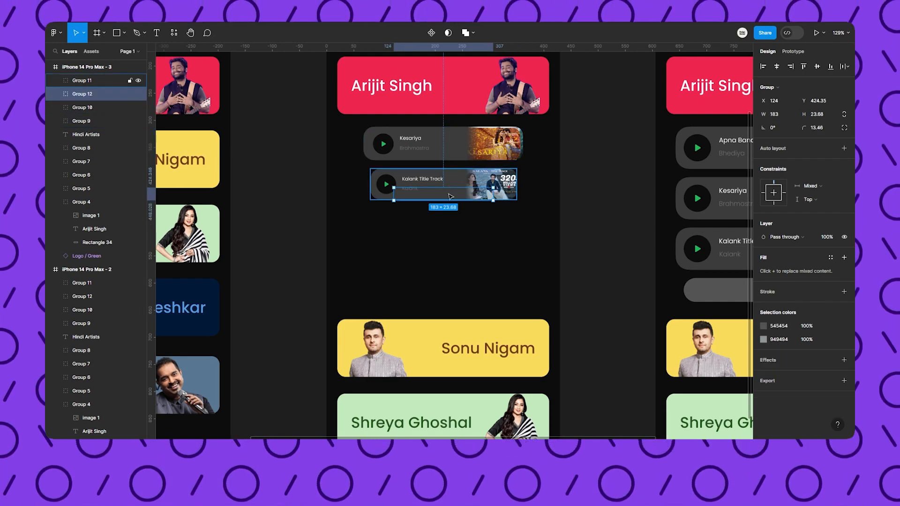
{"action": "left_click_drag", "start_coordinate": [450, 191], "coordinate": [450, 149]}
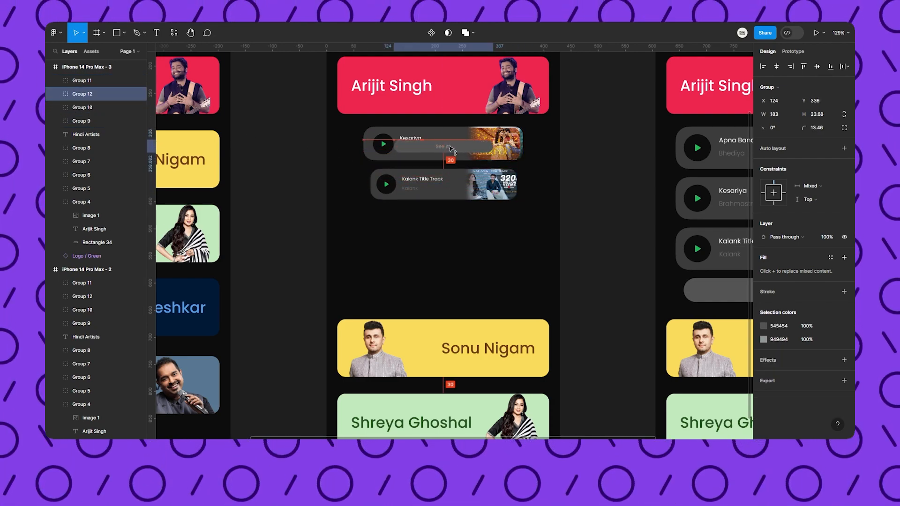
{"action": "left_click", "coordinate": [96, 82]}
{"action": "left_click_drag", "start_coordinate": [447, 187], "coordinate": [448, 147]}
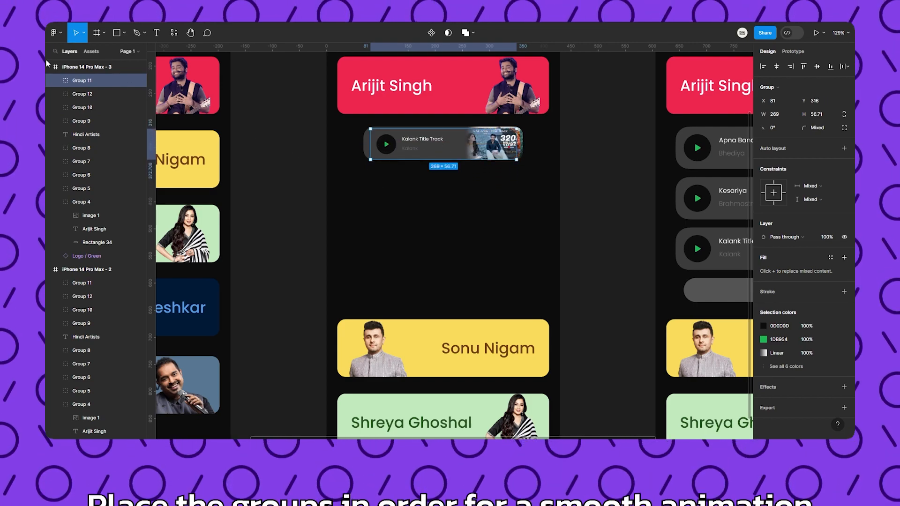
Step: Reorder the middle frame's stacked layers from front to back as Group 9, Group 10, Group 11 and Group 12
{"action": "left_click_drag", "start_coordinate": [84, 121], "coordinate": [85, 76]}
{"action": "left_click", "coordinate": [55, 121]}
{"action": "left_click_drag", "start_coordinate": [86, 120], "coordinate": [87, 92]}
{"action": "left_click", "coordinate": [56, 93]}
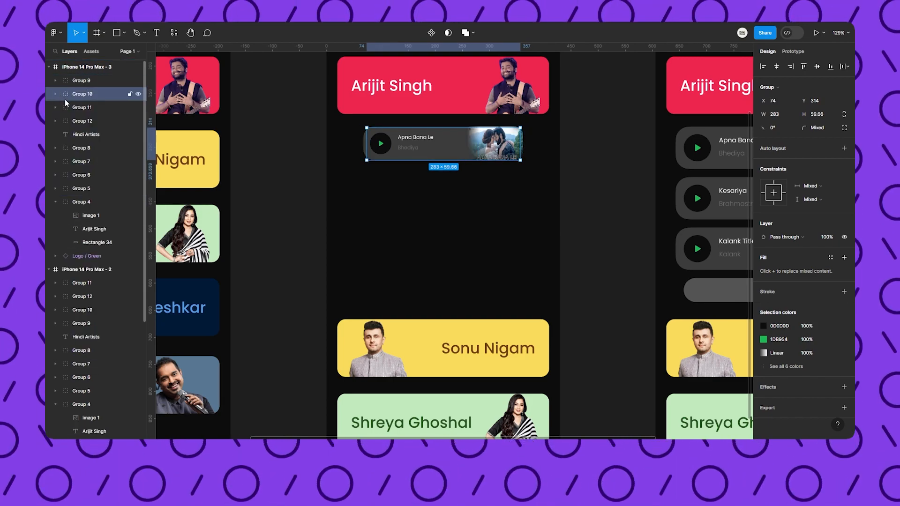
{"action": "left_click", "coordinate": [88, 79]}
{"action": "left_click", "coordinate": [88, 96]}
{"action": "left_click", "coordinate": [91, 109]}
{"action": "left_click", "coordinate": [431, 175]}
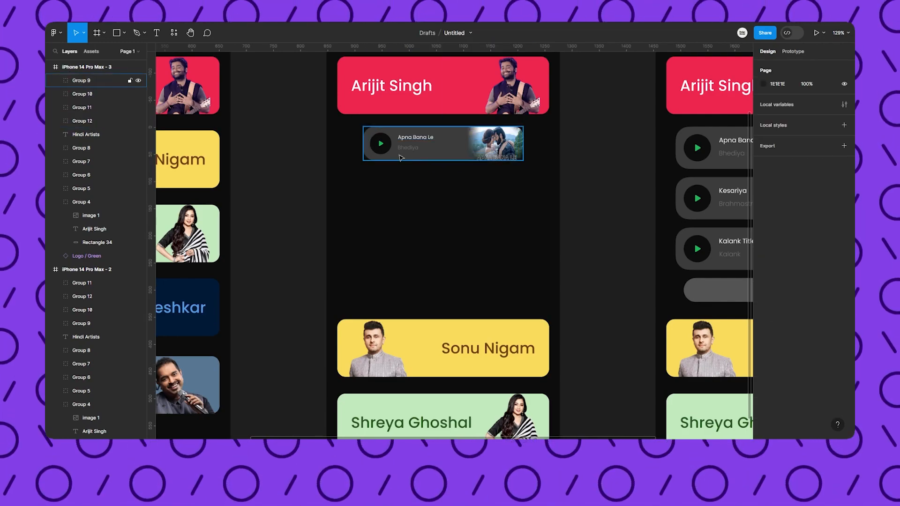
Step: Copy Groups 9 to 12 from the middle frame into iPhone 14 Pro Max - 1 and place them over the Arijit Singh card
{"action": "left_click", "coordinate": [87, 84]}
{"action": "left_click", "coordinate": [84, 121], "text": "shift"}
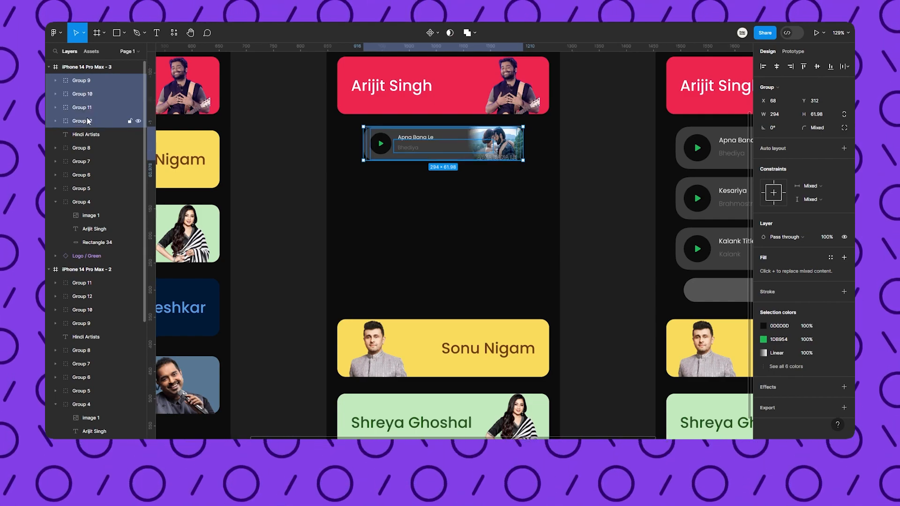
{"action": "right_click", "coordinate": [435, 143]}
{"action": "left_click", "coordinate": [455, 150]}
{"action": "scroll", "coordinate": [436, 235], "scroll_direction": "down", "scroll_amount": 5}
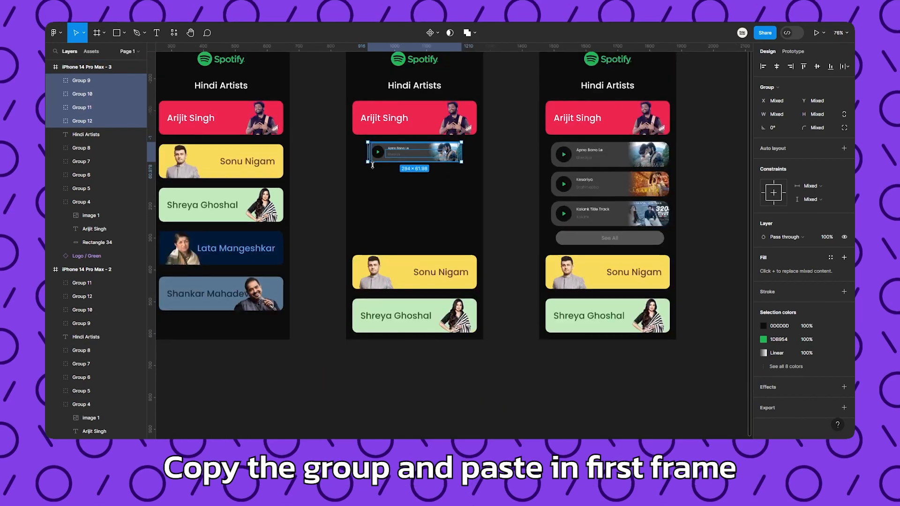
{"action": "left_click_drag", "start_coordinate": [436, 236], "coordinate": [481, 259]}
{"action": "left_click", "coordinate": [304, 129]}
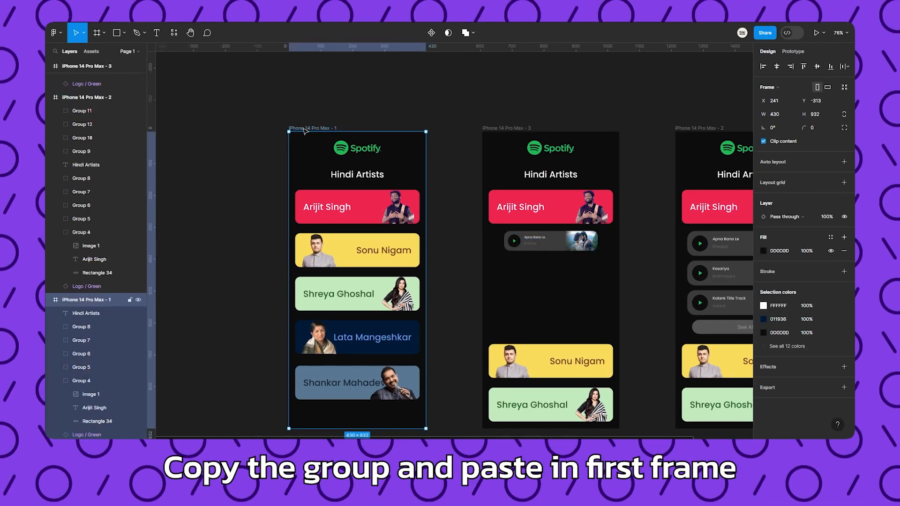
{"action": "key", "text": "ctrl+v"}
{"action": "scroll", "coordinate": [347, 220], "scroll_direction": "up", "scroll_amount": 3}
{"action": "left_click_drag", "start_coordinate": [358, 251], "coordinate": [358, 210]}
{"action": "scroll", "coordinate": [120, 236], "scroll_direction": "down", "scroll_amount": 2}
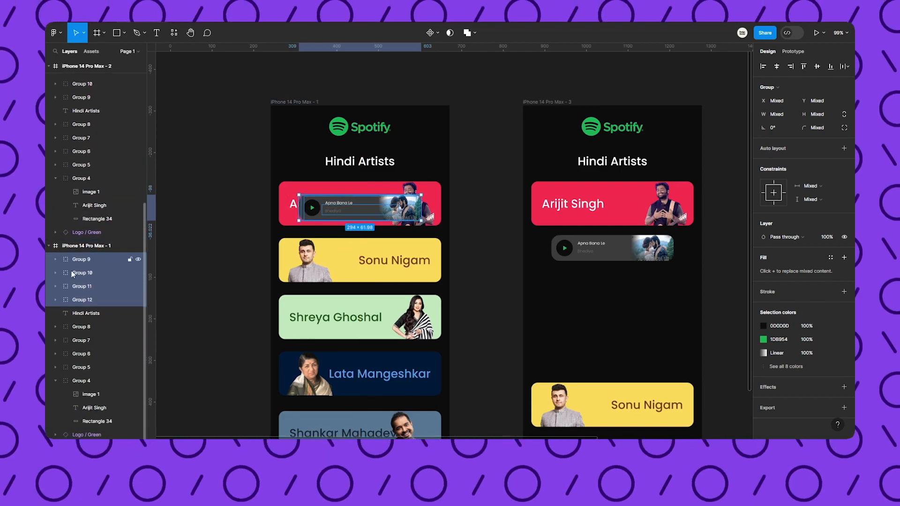
Step: Place the four pasted groups directly below Group 4 in the first frame's layer order and set their opacity to 0
{"action": "left_click_drag", "start_coordinate": [77, 274], "coordinate": [60, 432]}
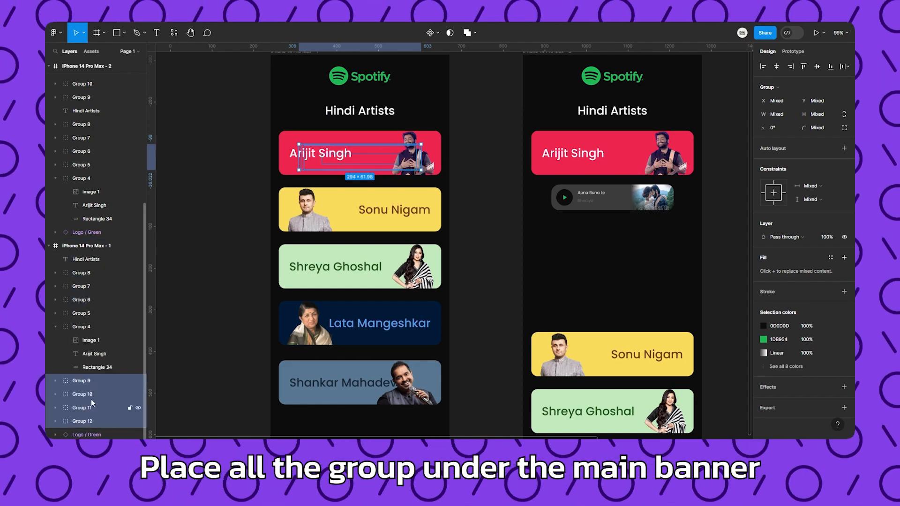
{"action": "left_click", "coordinate": [237, 213]}
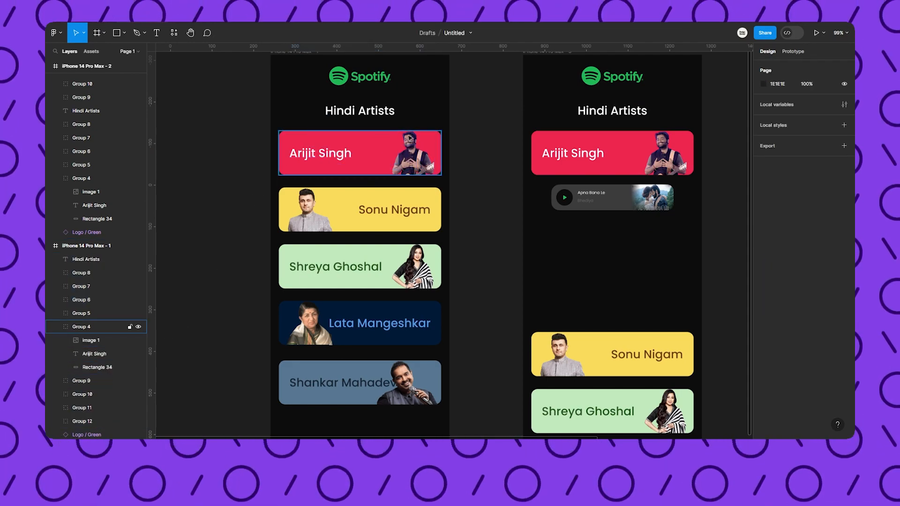
{"action": "left_click", "coordinate": [80, 381]}
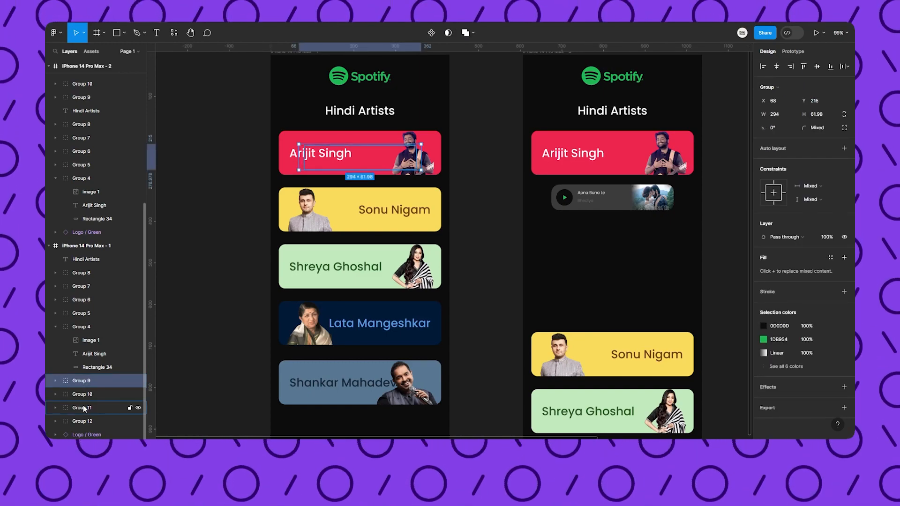
{"action": "left_click", "coordinate": [81, 421], "text": "shift"}
{"action": "left_click", "coordinate": [833, 238]}
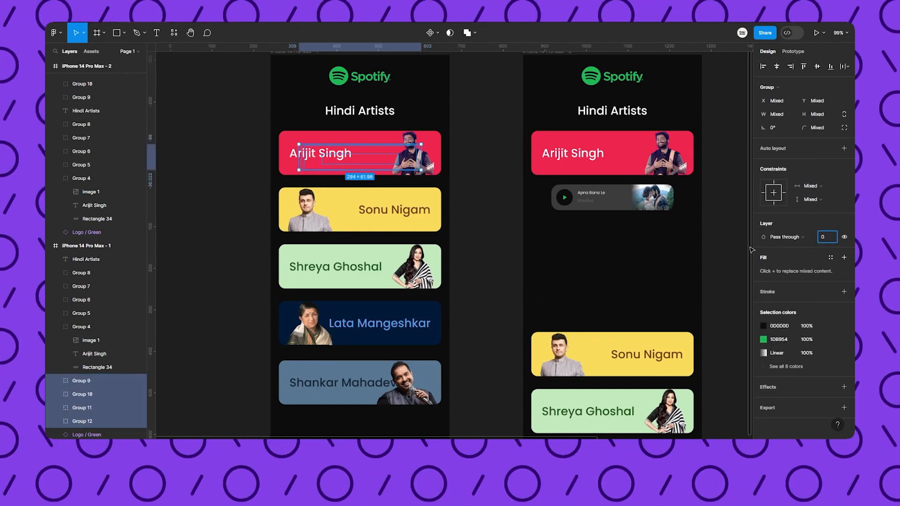
{"action": "left_click", "coordinate": [730, 249]}
Step: Delete the middle frame iPhone 14 Pro Max - 3 and move iPhone 14 Pro Max - 2 closer to the first frame
{"action": "scroll", "coordinate": [730, 248], "scroll_direction": "down", "scroll_amount": 5}
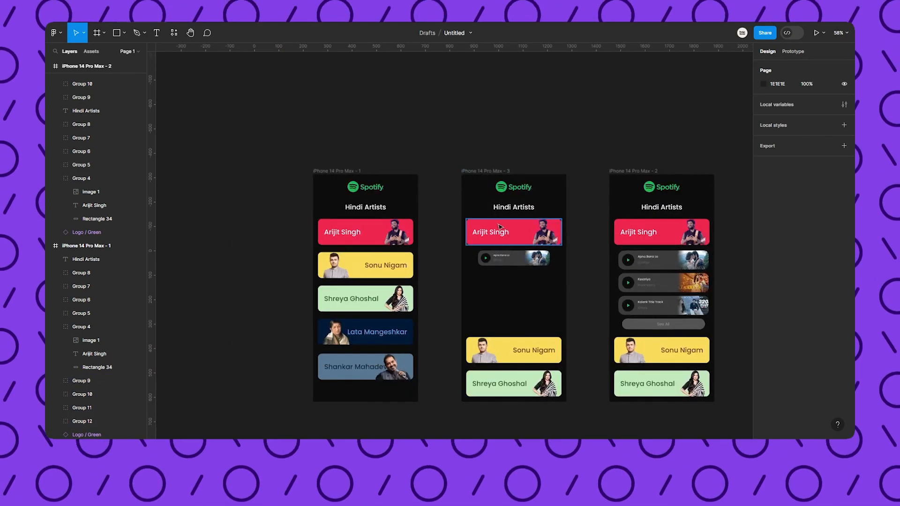
{"action": "left_click", "coordinate": [491, 176]}
{"action": "key", "text": "Delete"}
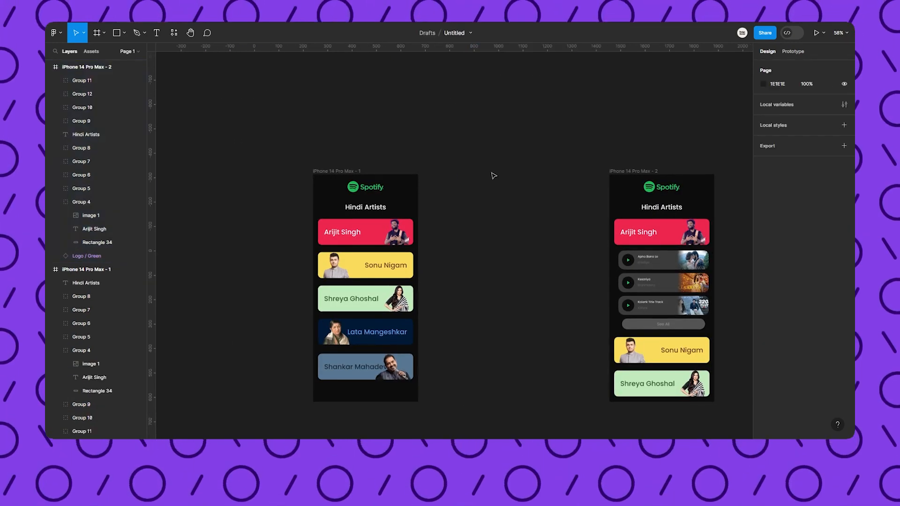
{"action": "left_click_drag", "start_coordinate": [632, 175], "coordinate": [531, 175]}
{"action": "left_click", "coordinate": [667, 244]}
{"action": "scroll", "coordinate": [540, 217], "scroll_direction": "up", "scroll_amount": 3}
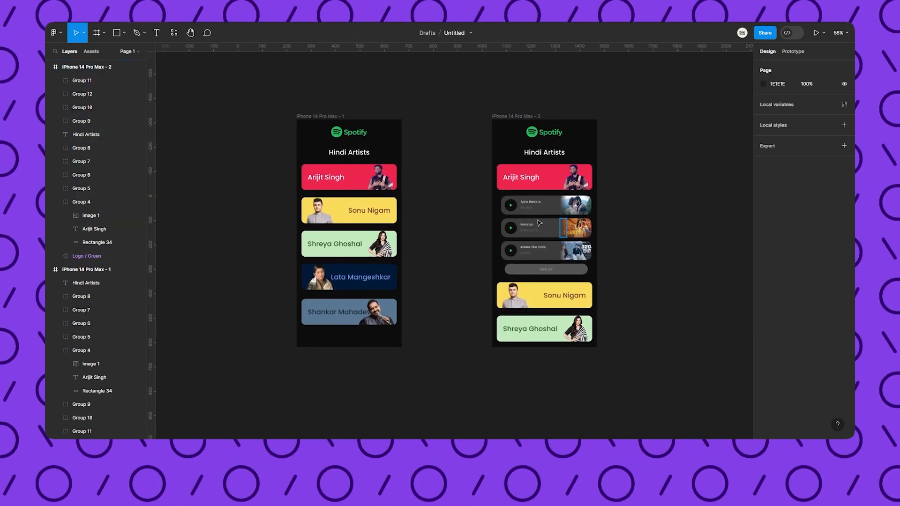
{"action": "left_click", "coordinate": [260, 105]}
{"action": "left_click", "coordinate": [672, 63]}
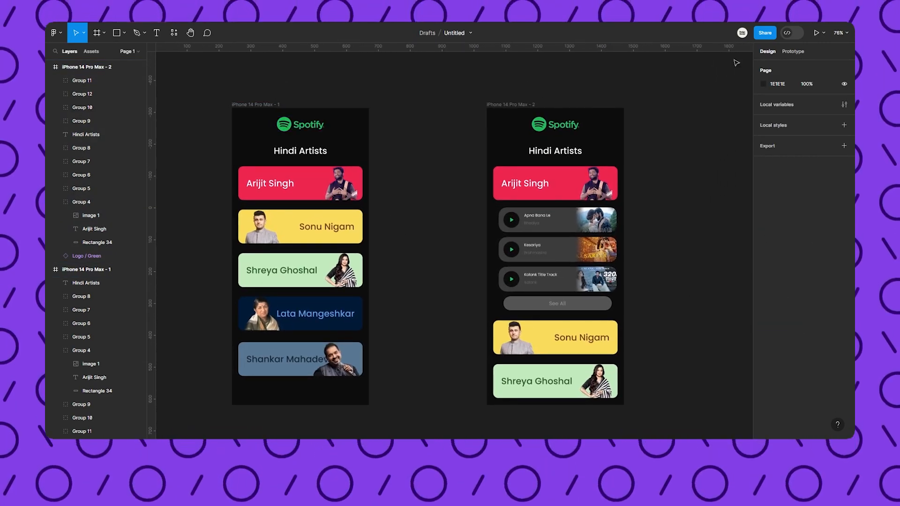
Step: Connect the first frame's Arijit Singh card to iPhone 14 Pro Max - 2 with an on-click Navigate to interaction
{"action": "left_click", "coordinate": [793, 53]}
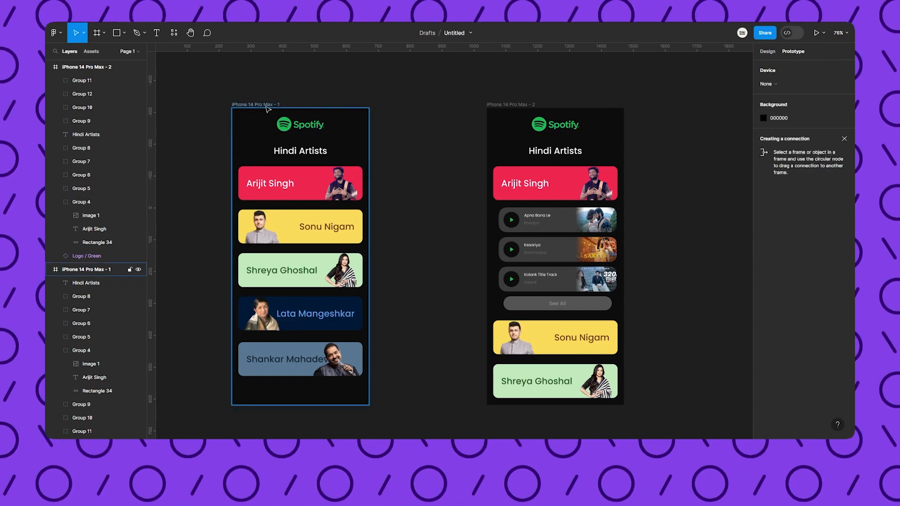
{"action": "left_click", "coordinate": [359, 184]}
{"action": "left_click_drag", "start_coordinate": [363, 184], "coordinate": [497, 262]}
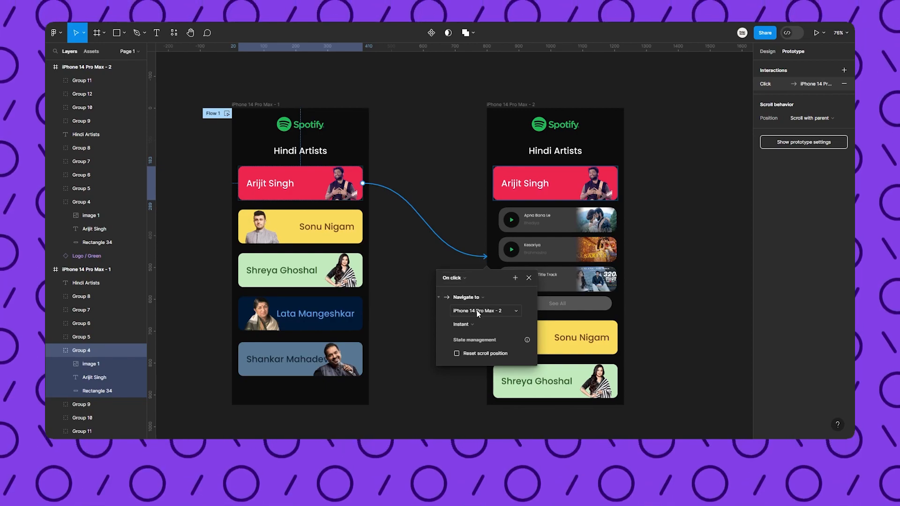
Step: Set the card's transition to Smart animate with custom easing 0.73, 0, 0.19, 1 and a duration of 900 ms
{"action": "left_click", "coordinate": [463, 324]}
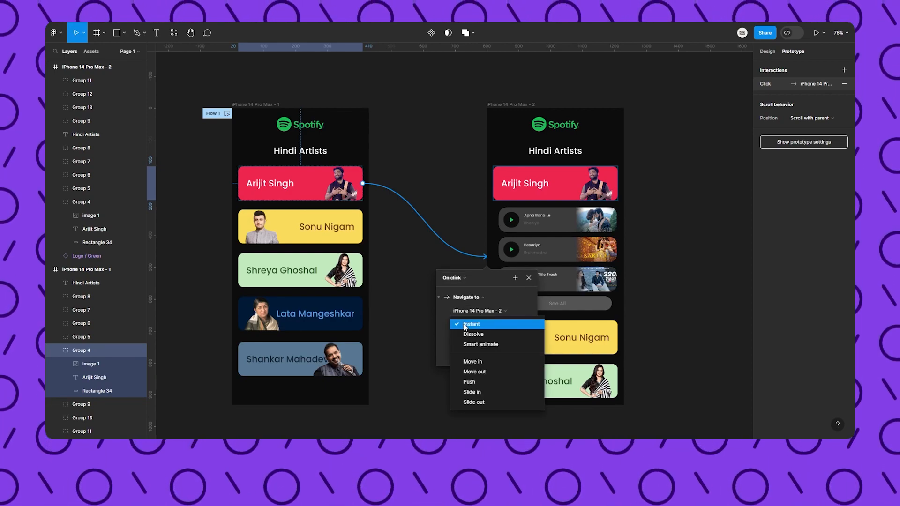
{"action": "left_click", "coordinate": [509, 344]}
{"action": "left_click", "coordinate": [475, 339]}
{"action": "left_click", "coordinate": [473, 373]}
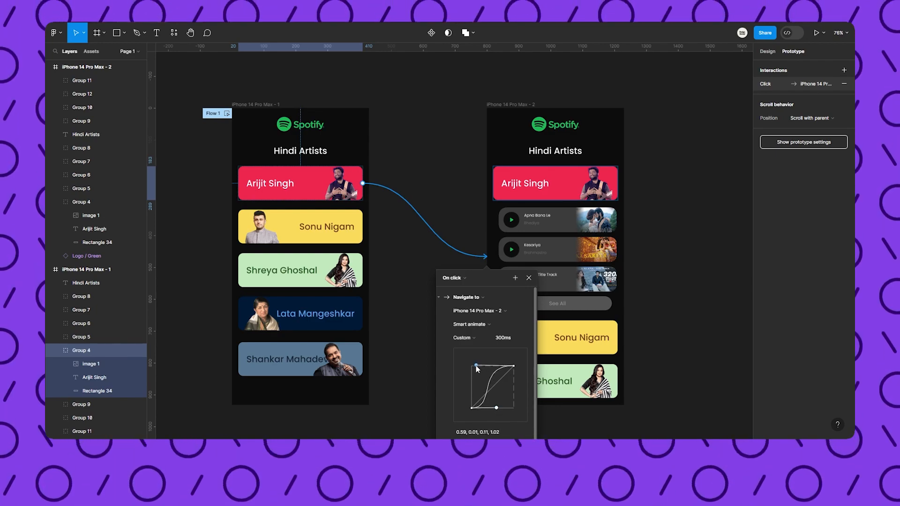
{"action": "left_click_drag", "start_coordinate": [497, 411], "coordinate": [502, 408]}
{"action": "left_click", "coordinate": [506, 338]}
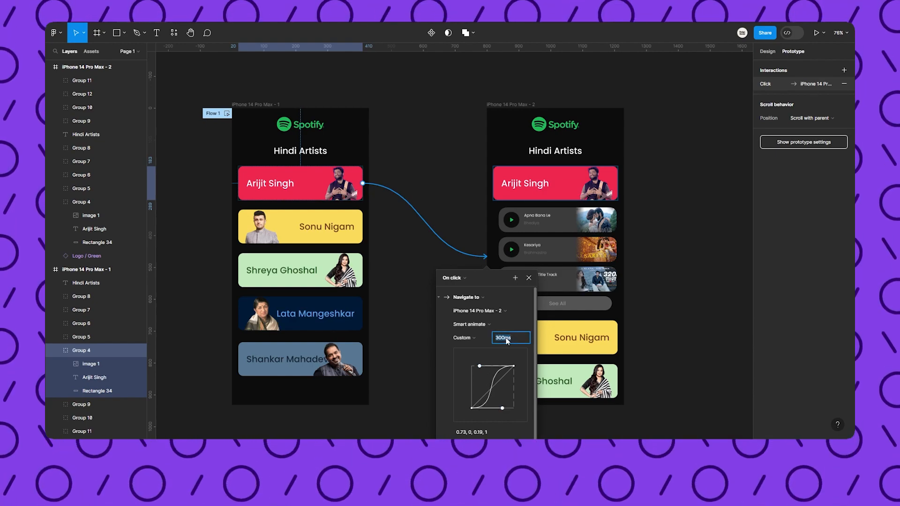
{"action": "type", "text": "900"}
{"action": "key", "text": "Return"}
{"action": "left_click", "coordinate": [529, 278]}
Step: Connect the Arijit Singh card in iPhone 14 Pro Max - 2 back to iPhone 14 Pro Max - 1 on click
{"action": "left_click", "coordinate": [469, 170]}
{"action": "left_click", "coordinate": [498, 184]}
{"action": "left_click", "coordinate": [491, 183]}
{"action": "left_click_drag", "start_coordinate": [493, 184], "coordinate": [371, 262]}
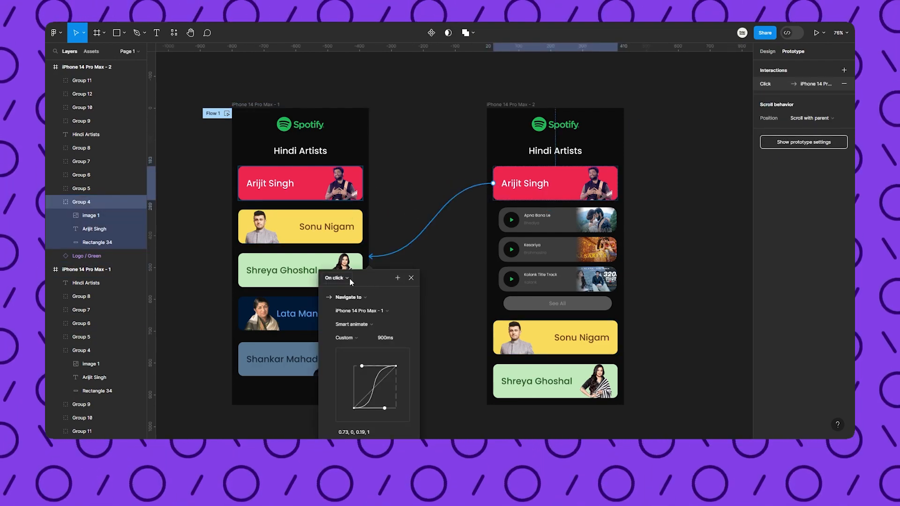
{"action": "left_click", "coordinate": [354, 337]}
{"action": "left_click", "coordinate": [353, 279]}
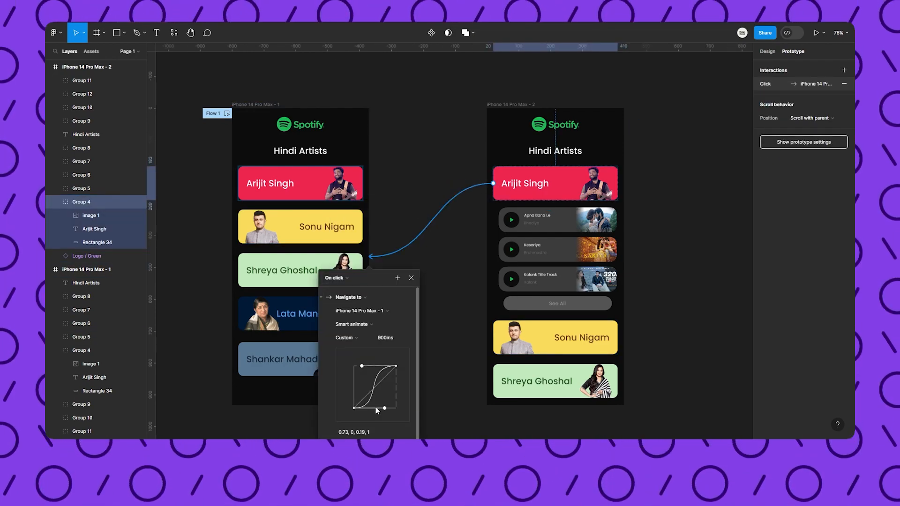
{"action": "left_click", "coordinate": [450, 307]}
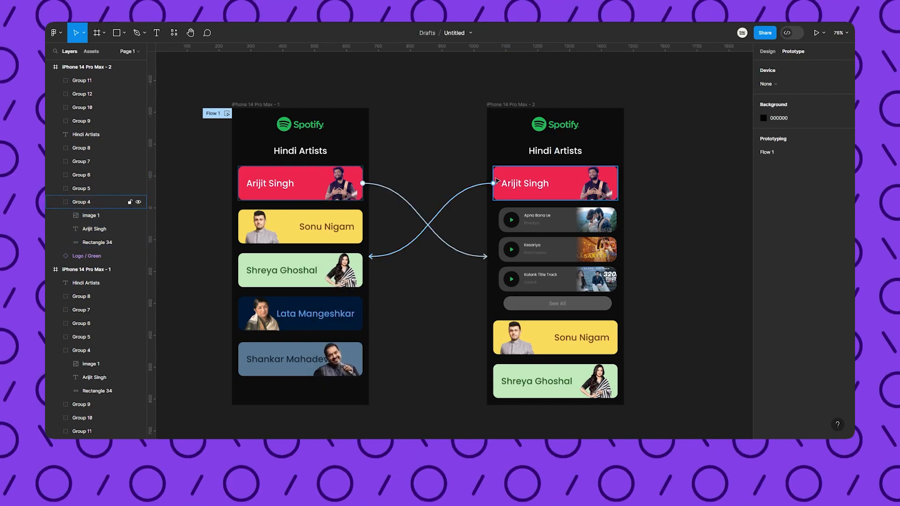
Step: Move the second frame's three song rows and See All button directly below Group 4 in the layer order
{"action": "left_click", "coordinate": [769, 52]}
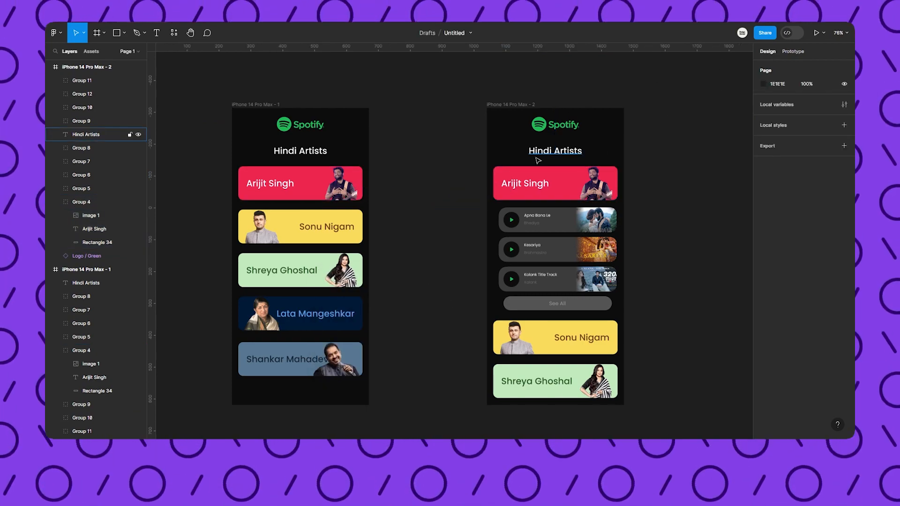
{"action": "left_click", "coordinate": [552, 231]}
{"action": "left_click", "coordinate": [553, 254], "text": "shift"}
{"action": "left_click", "coordinate": [552, 282], "text": "shift"}
{"action": "left_click", "coordinate": [551, 305], "text": "shift"}
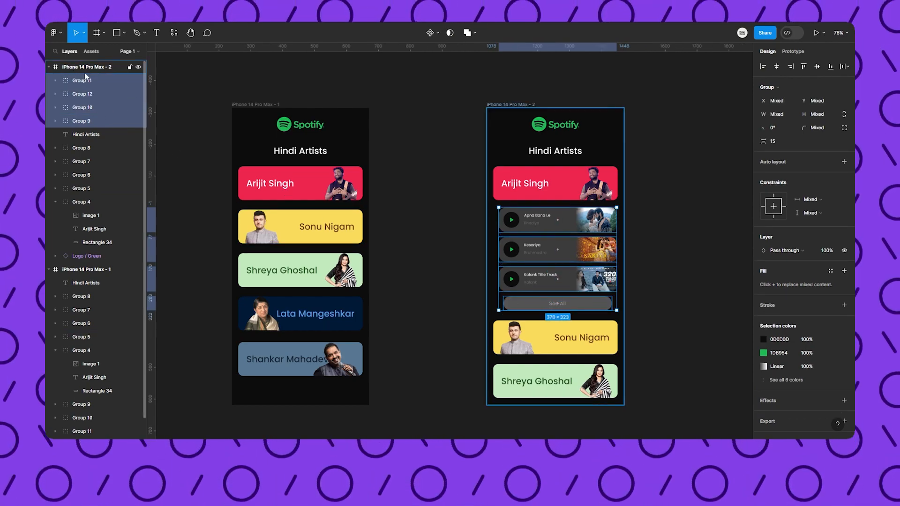
{"action": "left_click_drag", "start_coordinate": [89, 94], "coordinate": [49, 254]}
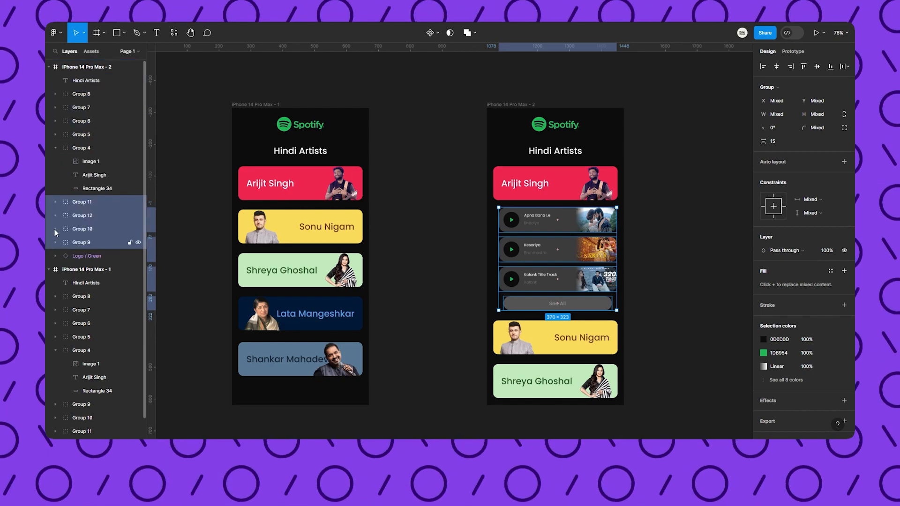
{"action": "left_click", "coordinate": [458, 191]}
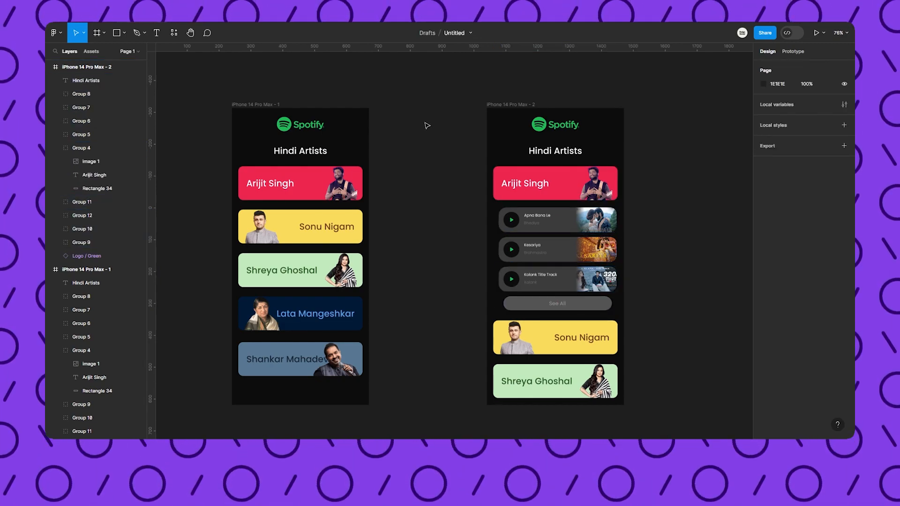
Step: Run the prototype preview and test the Arijit Singh card's expand and collapse animation
{"action": "left_click", "coordinate": [816, 32]}
{"action": "left_click", "coordinate": [443, 137]}
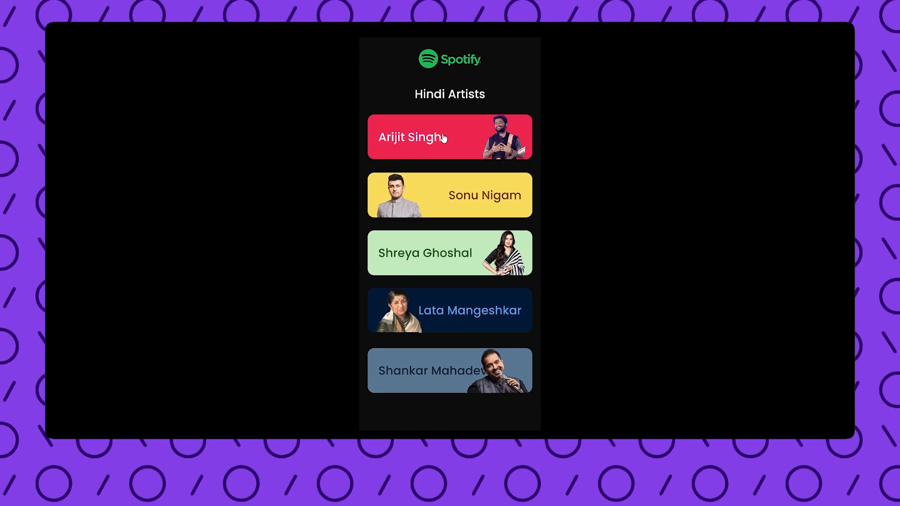
{"action": "left_click", "coordinate": [449, 136]}
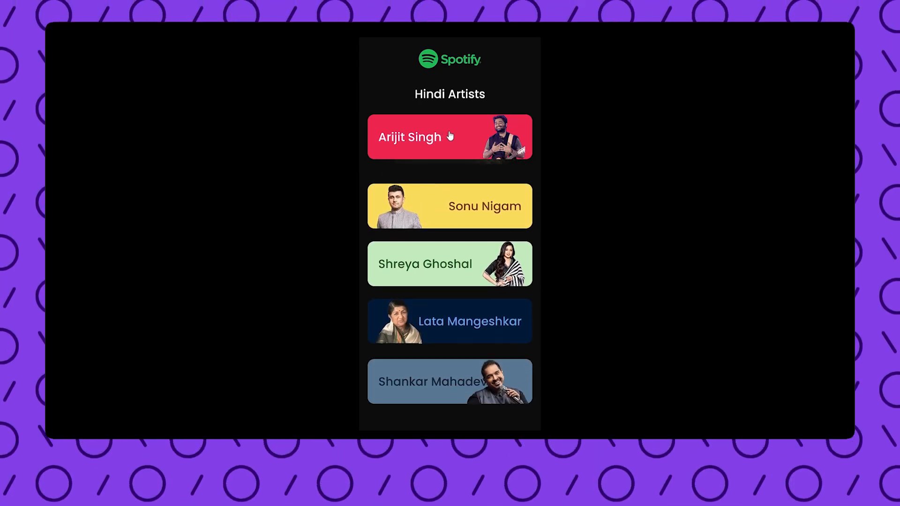
Step: Replay the Arijit Singh card's expand and collapse animation in the Hindi Artists preview
{"action": "left_click", "coordinate": [449, 136]}
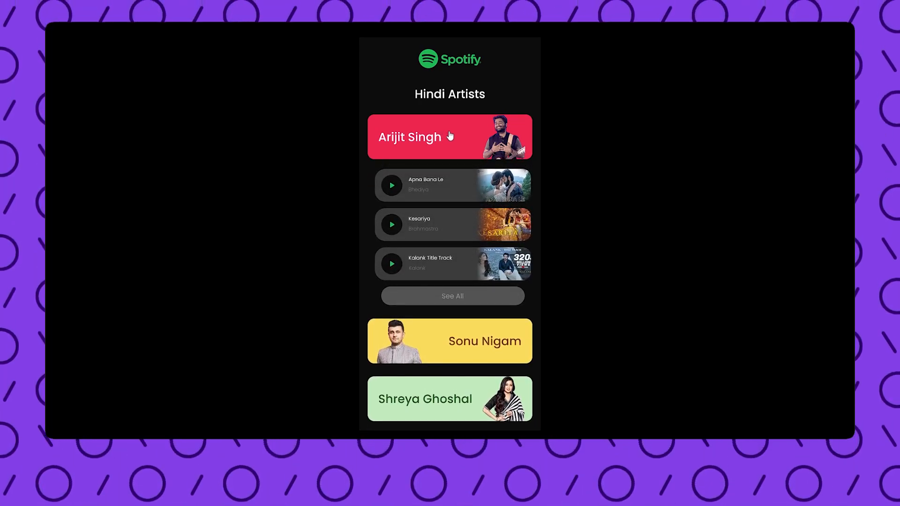
{"action": "left_click", "coordinate": [464, 143]}
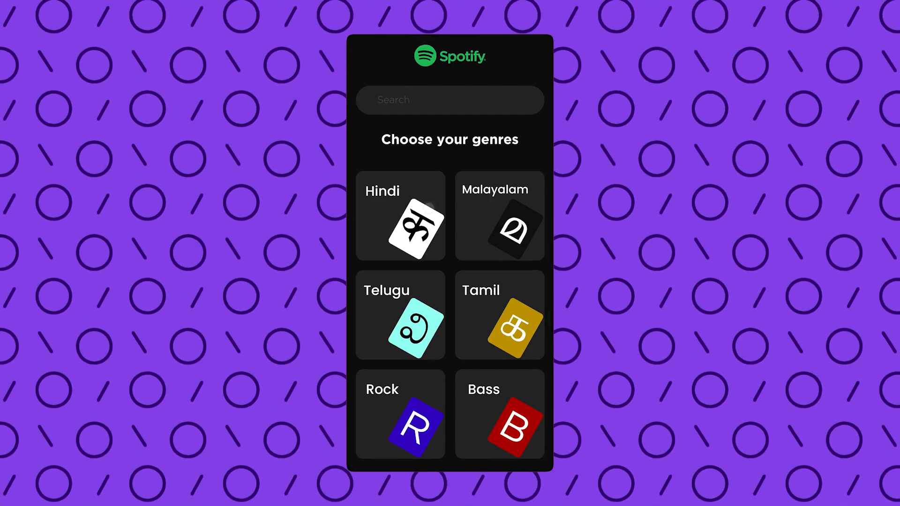
Step: Test the Choose your genres prototype by opening Hindi, expanding and collapsing Arijit Singh's song list, and returning to the genres
{"action": "left_click", "coordinate": [428, 207]}
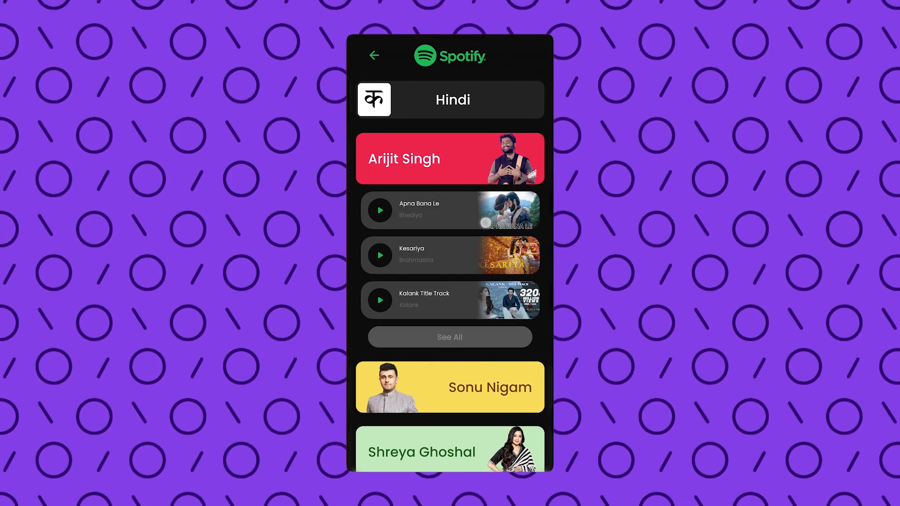
{"action": "left_click_drag", "start_coordinate": [485, 223], "coordinate": [485, 130]}
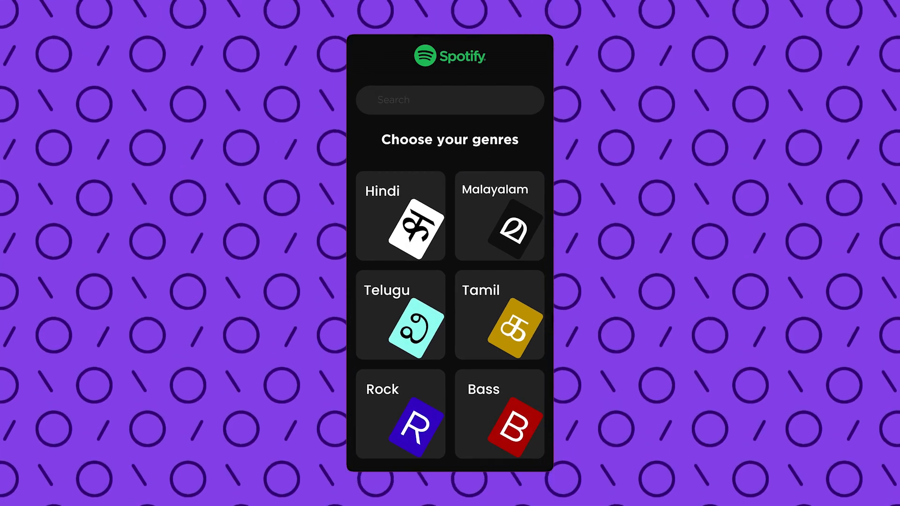
{"action": "left_click", "coordinate": [427, 208]}
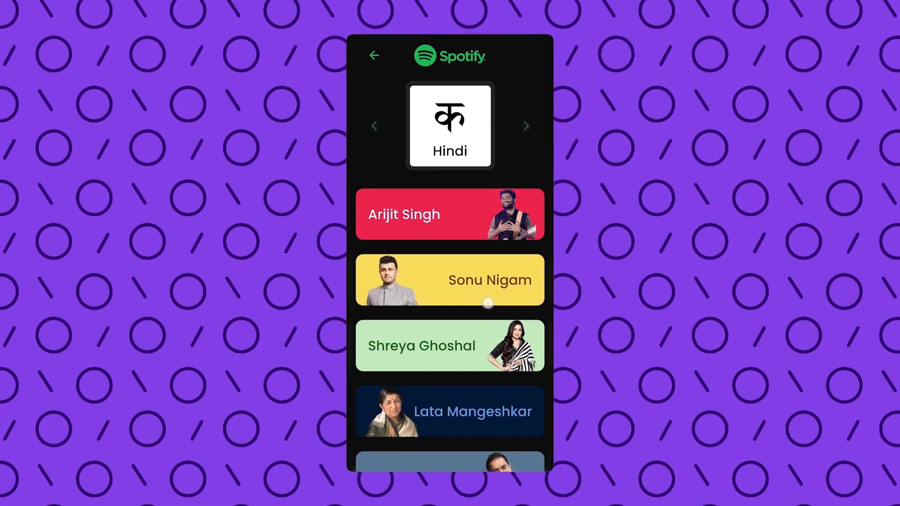
{"action": "left_click", "coordinate": [479, 214]}
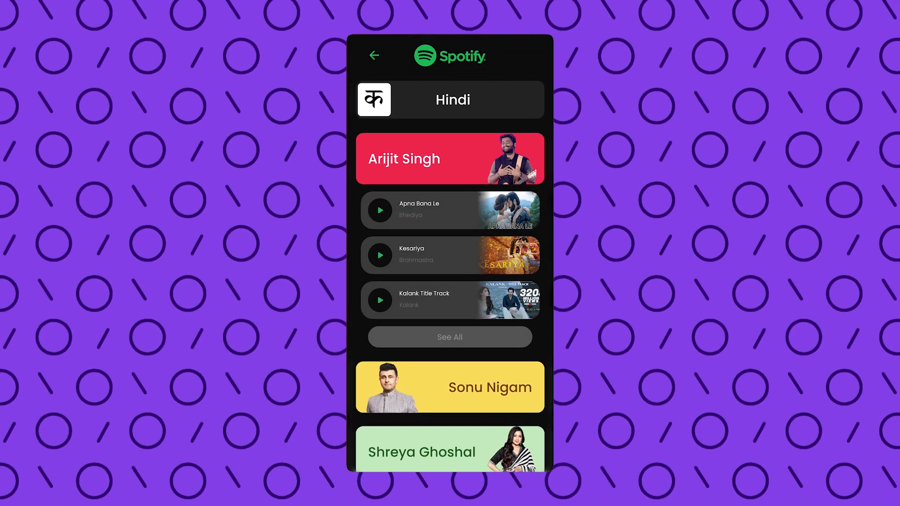
{"action": "left_click", "coordinate": [469, 160]}
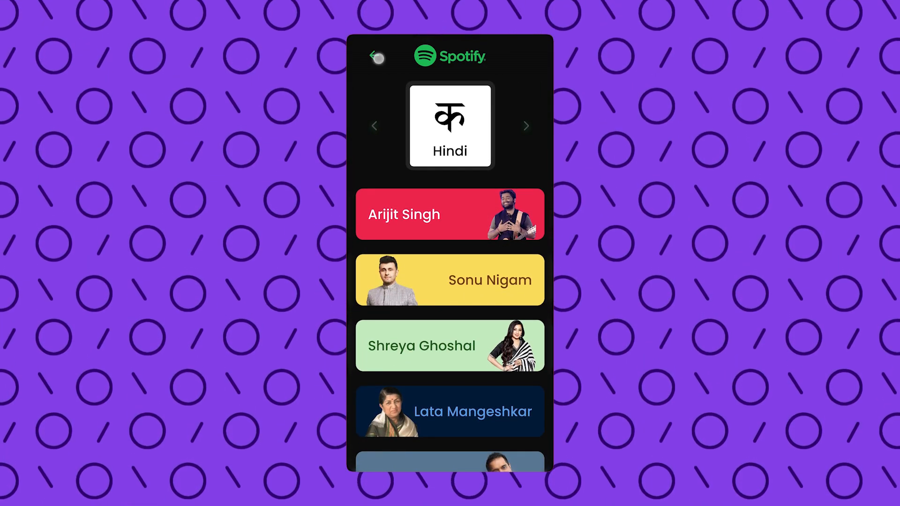
{"action": "left_click", "coordinate": [377, 57]}
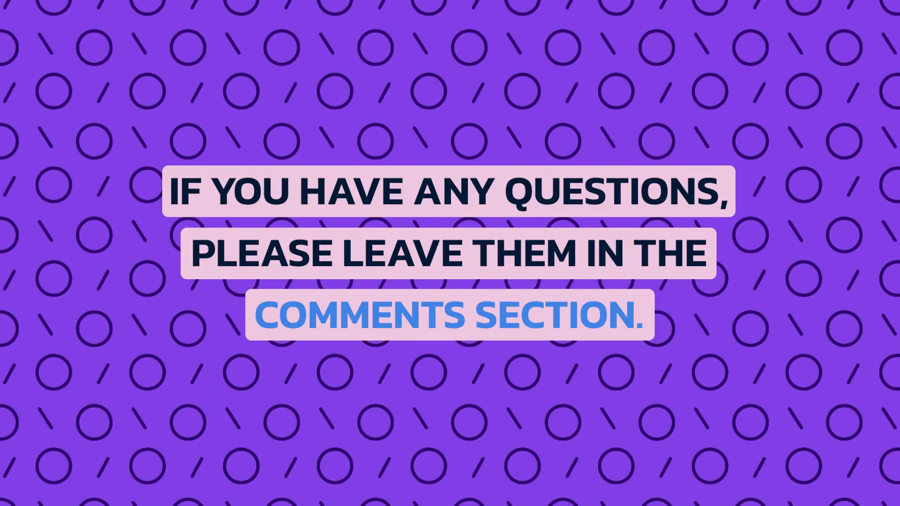